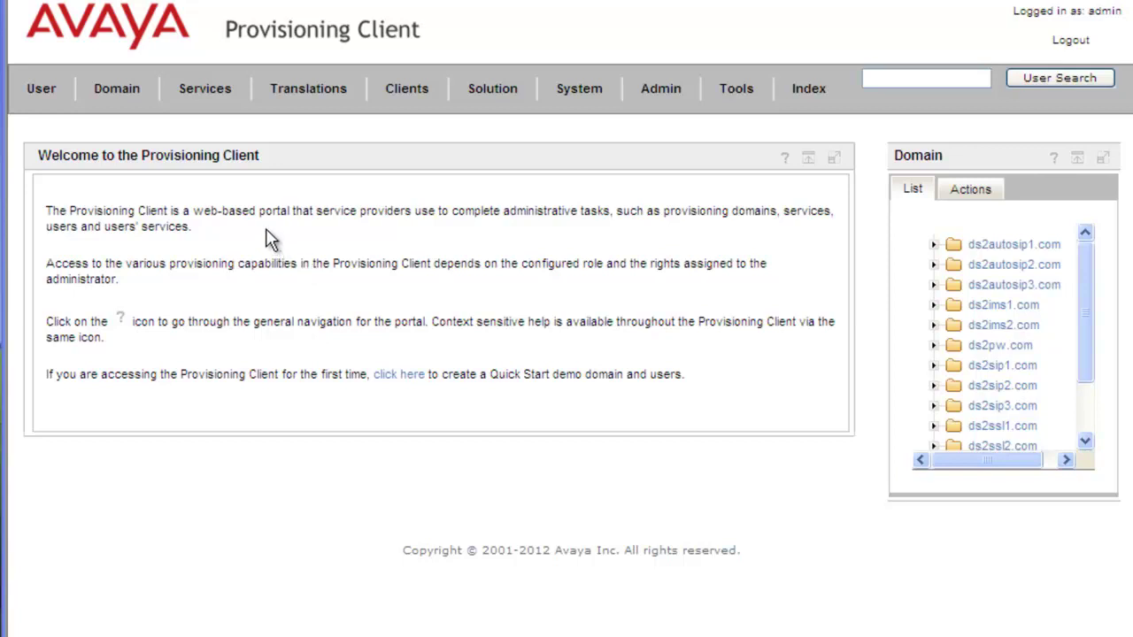
Open the System Resources table showing Call Forward Subscribers at 481800 of 500000 remaining.
left_click(213, 94)
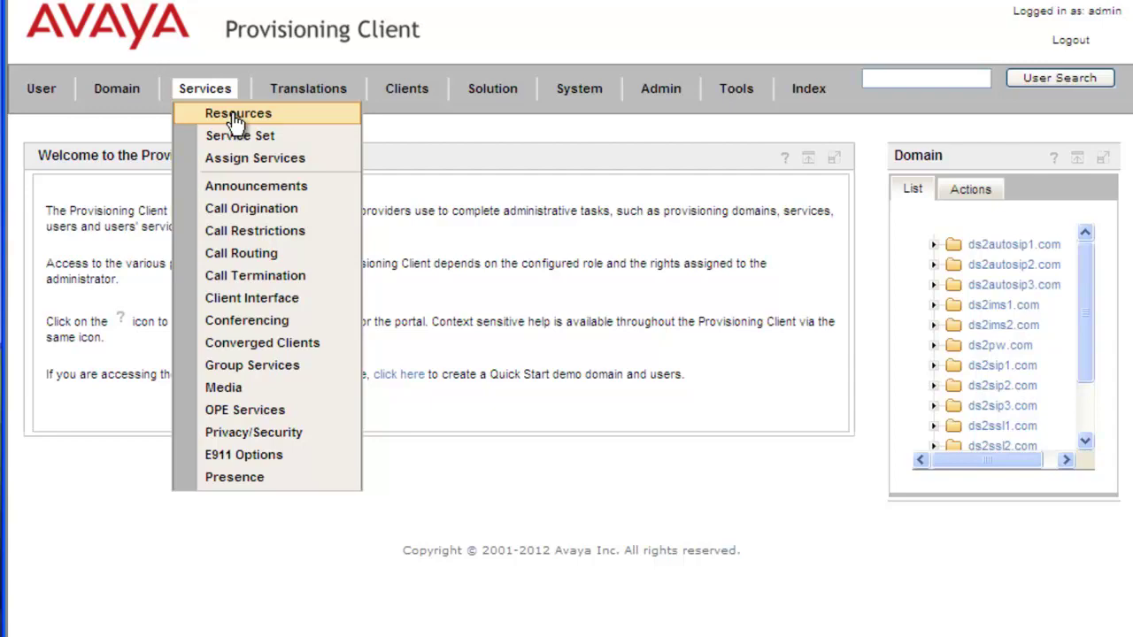
left_click(234, 117)
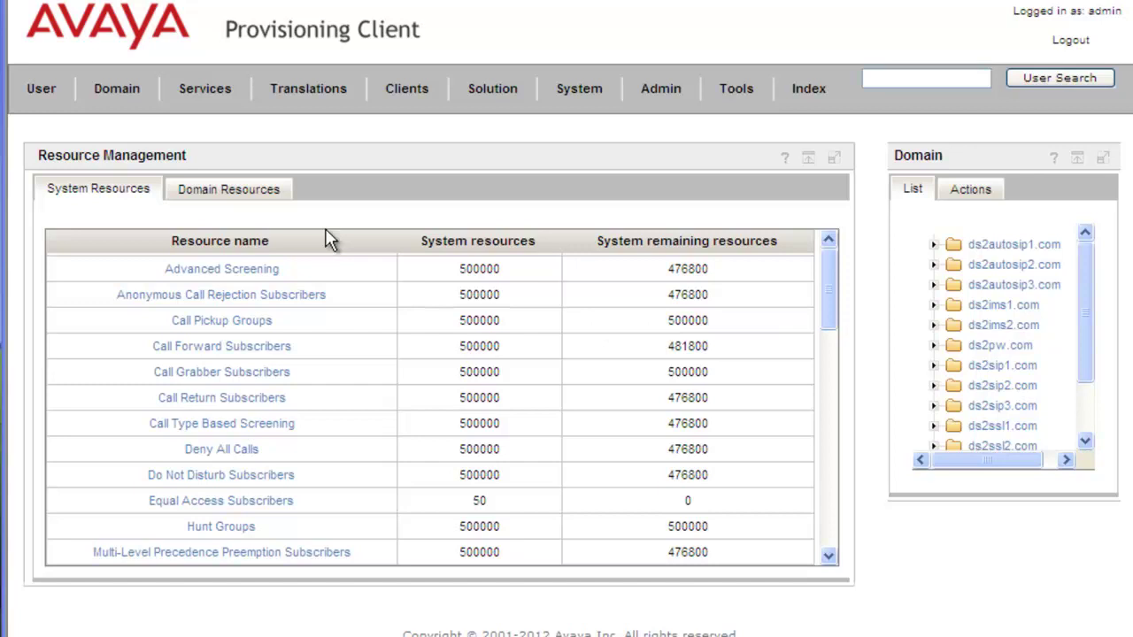
left_click(205, 89)
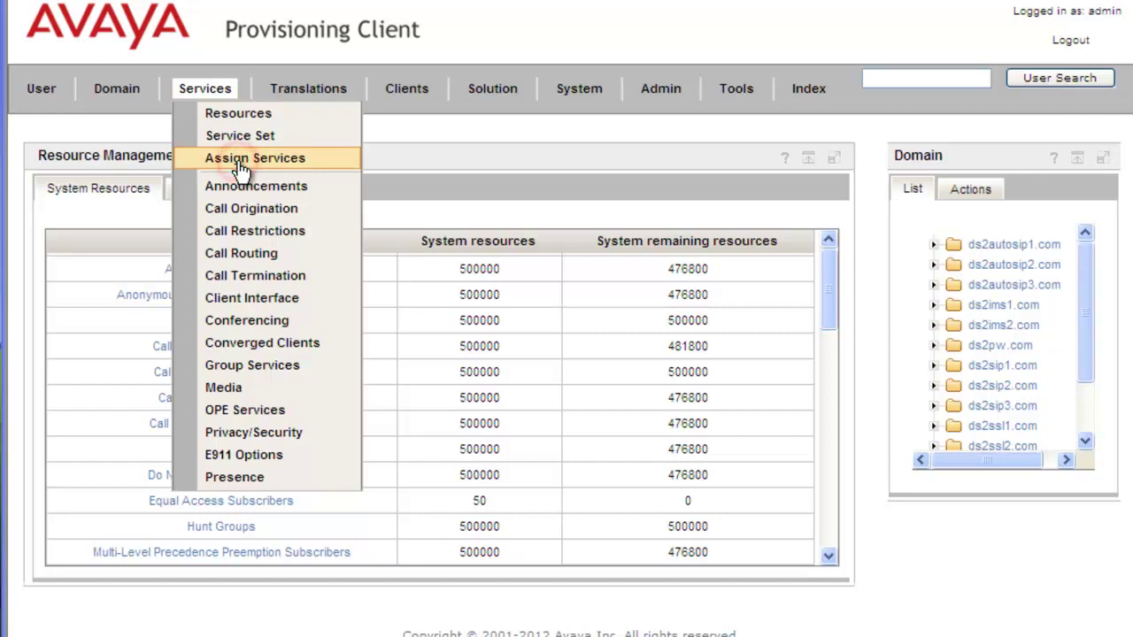
Assign the Call Forward Variants service to domain ds2autosip1.com and save.
left_click(239, 165)
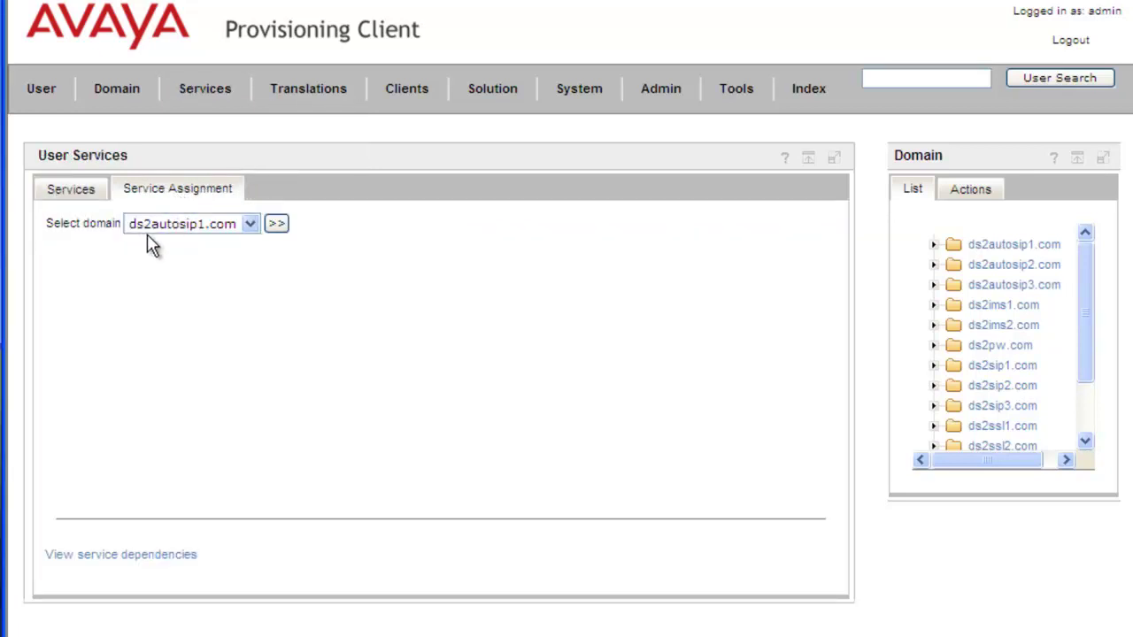
left_click(277, 225)
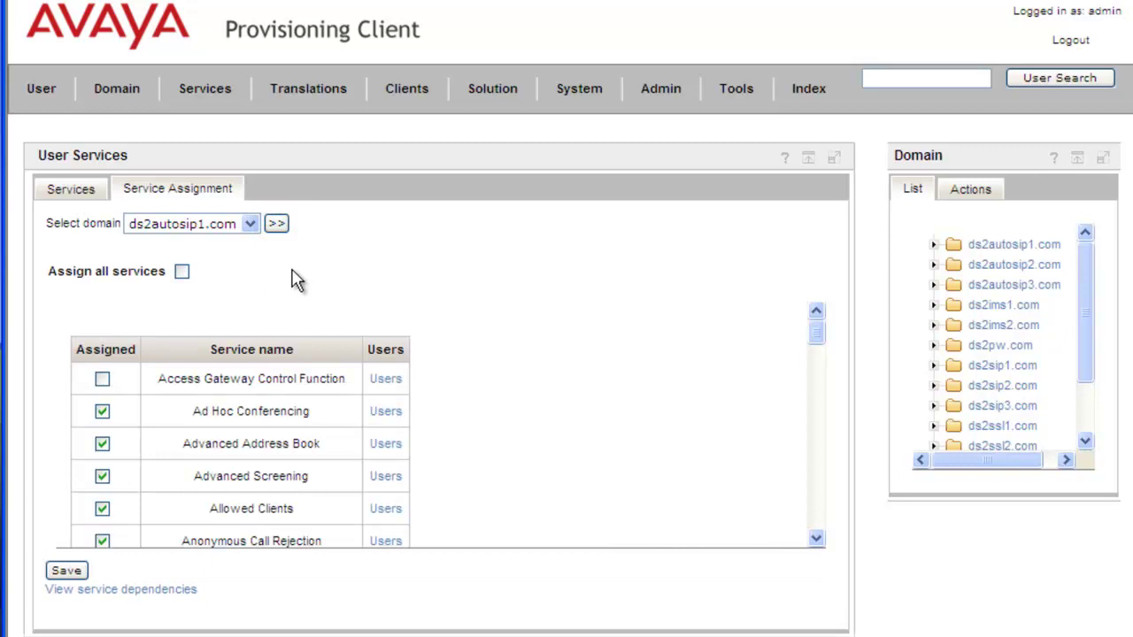
scroll(329, 289, "down", 1)
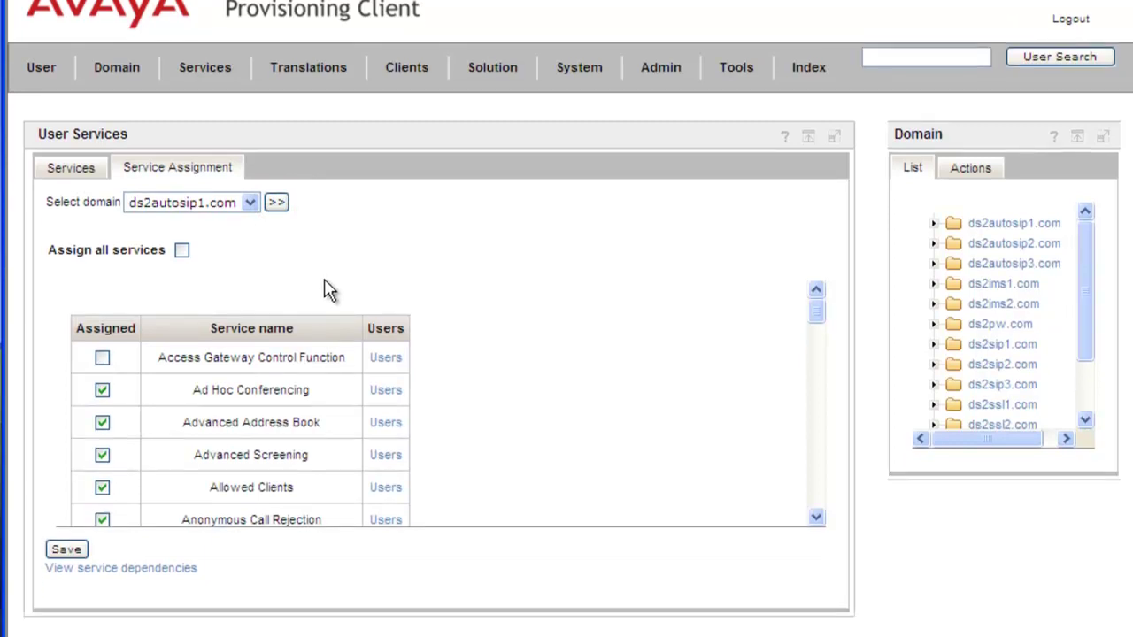
scroll(394, 368, "down", 3)
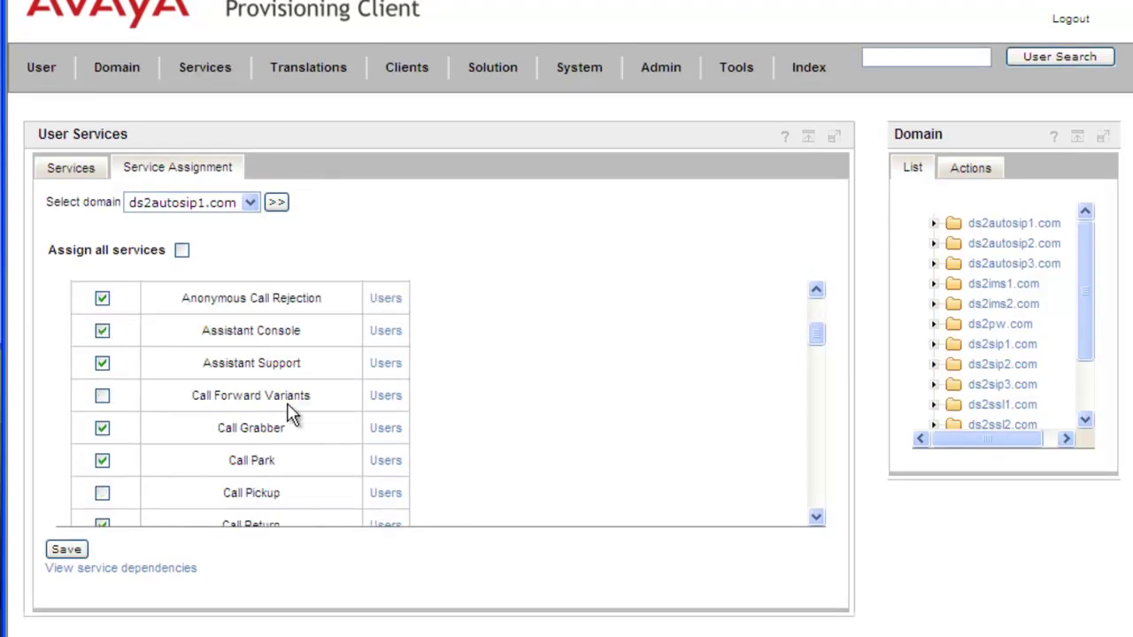
left_click(103, 396)
left_click(64, 551)
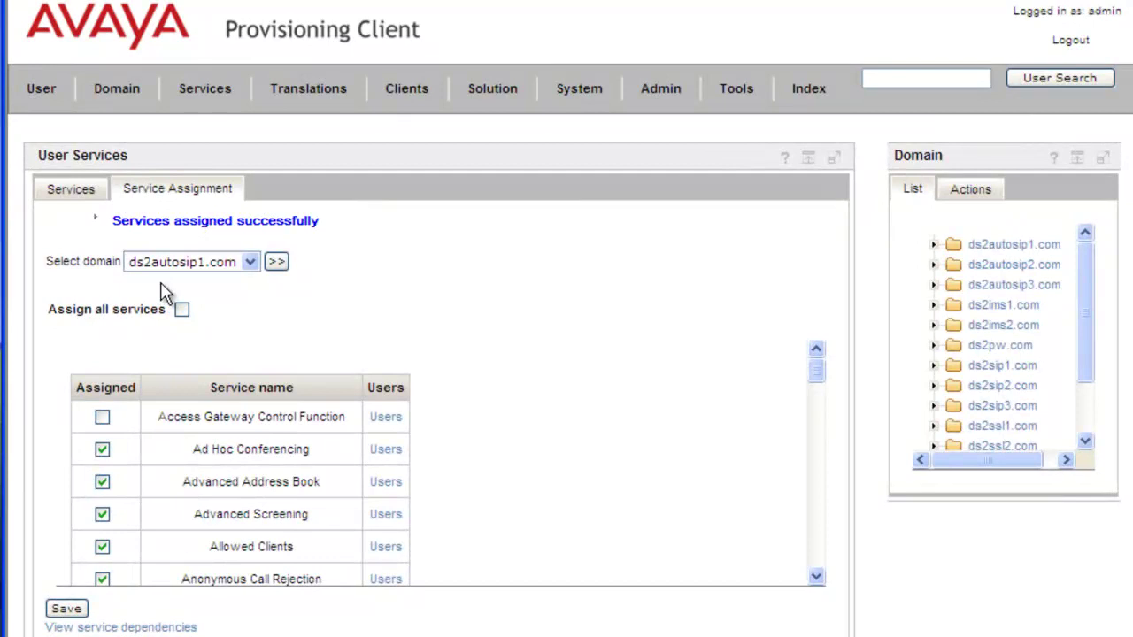
Set the ds2autosip1.com Call Forward Subscribers allocation to 5000 and save it.
left_click(213, 103)
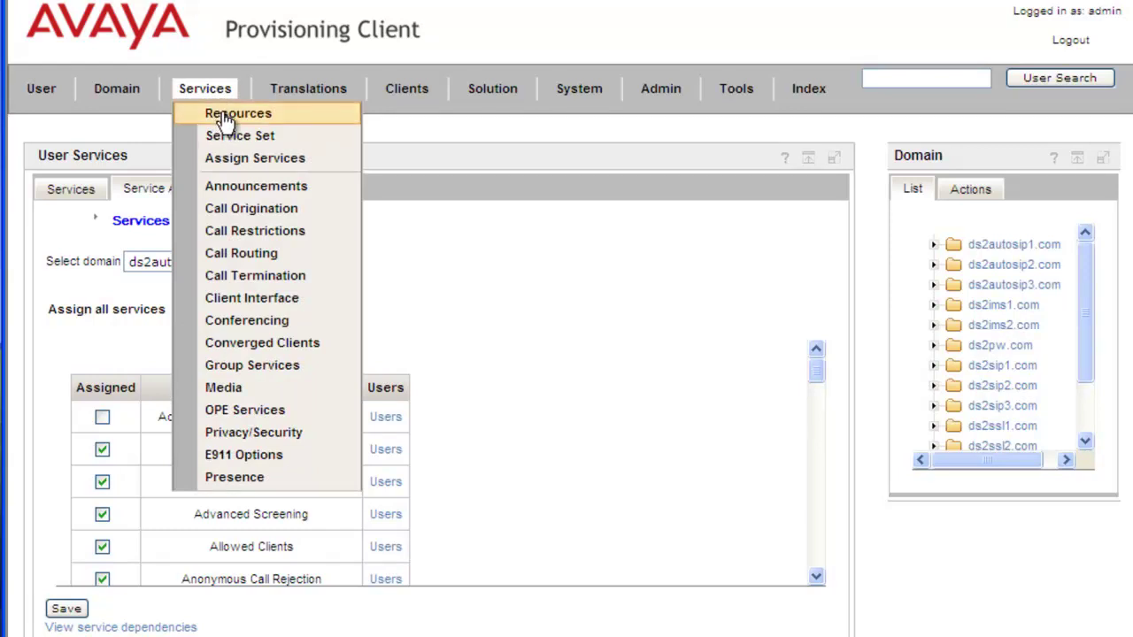
left_click(223, 113)
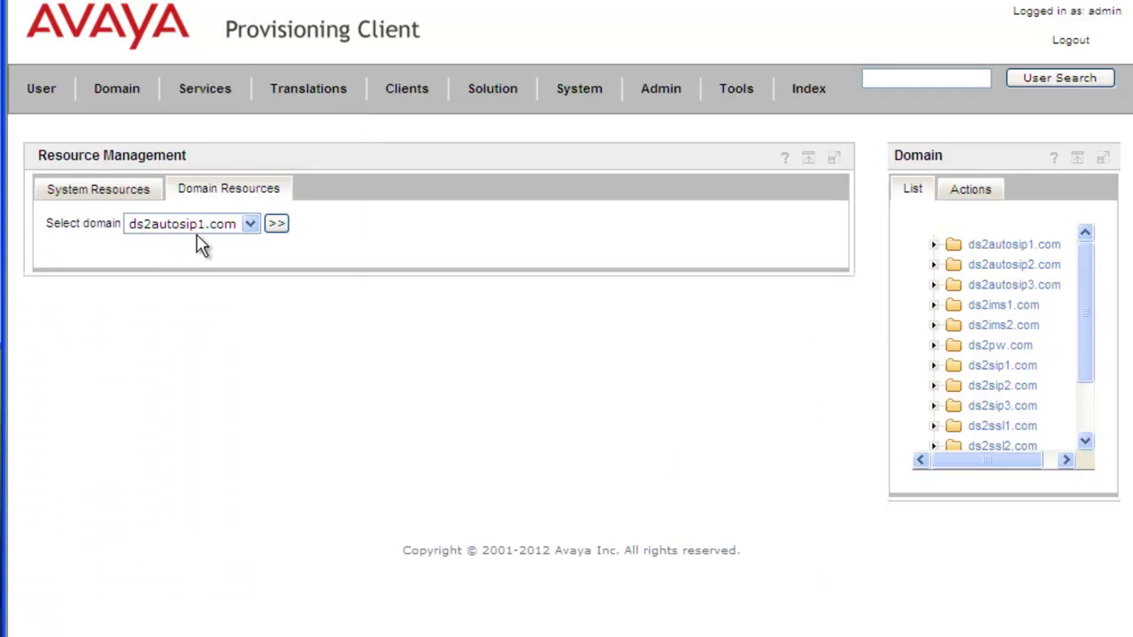
left_click(275, 226)
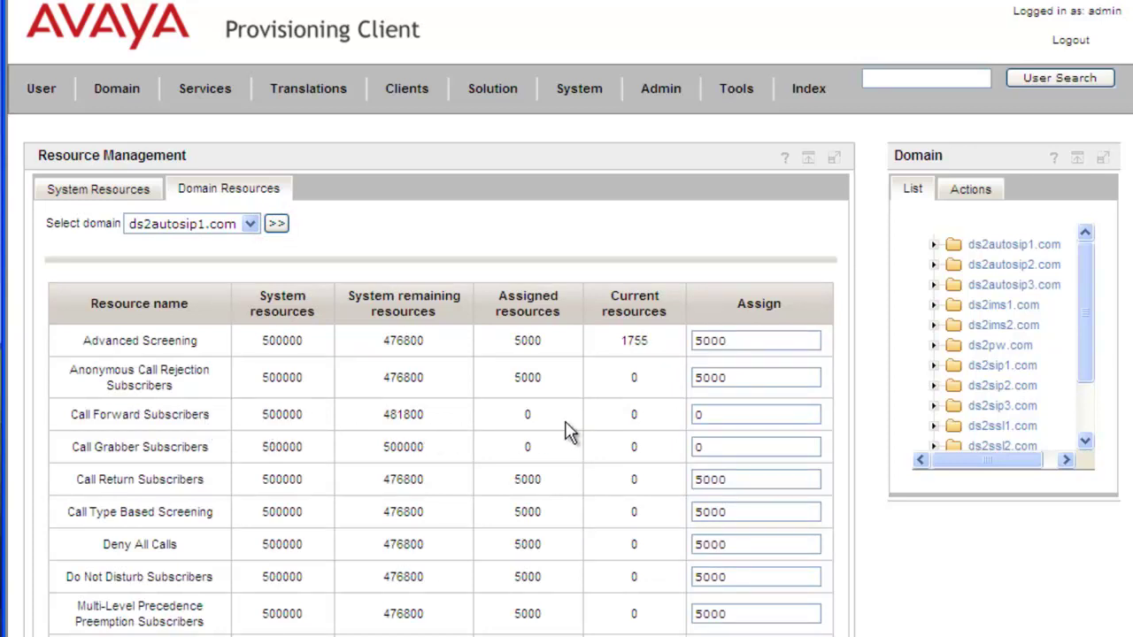
left_click(703, 414)
key("ctrl+a")
type("5000")
scroll(320, 422, "down", 5)
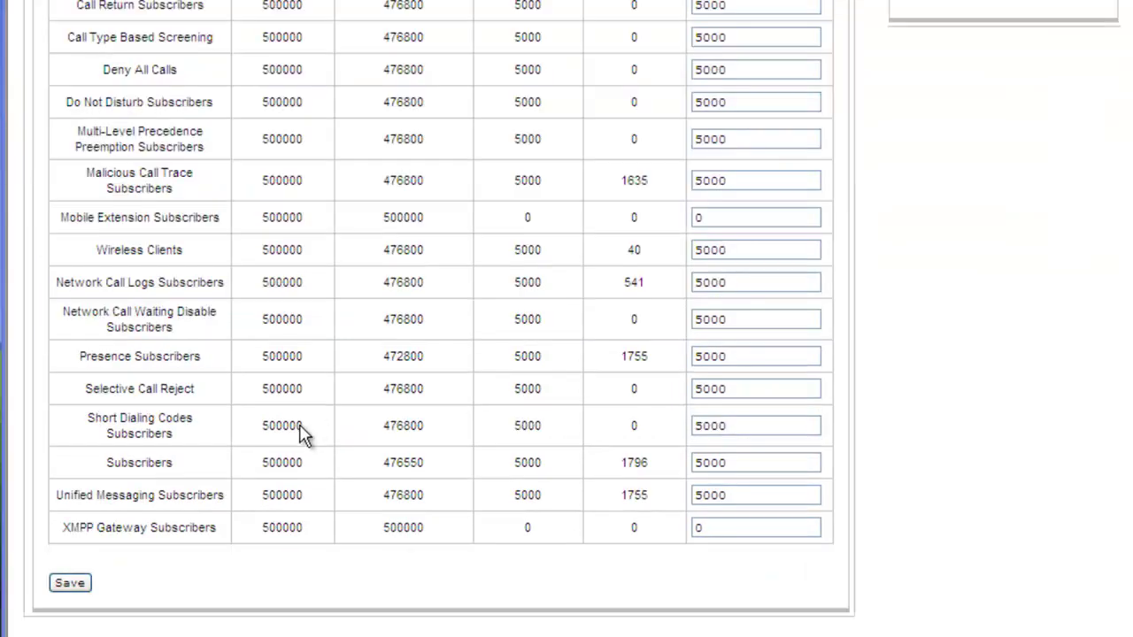
left_click(71, 586)
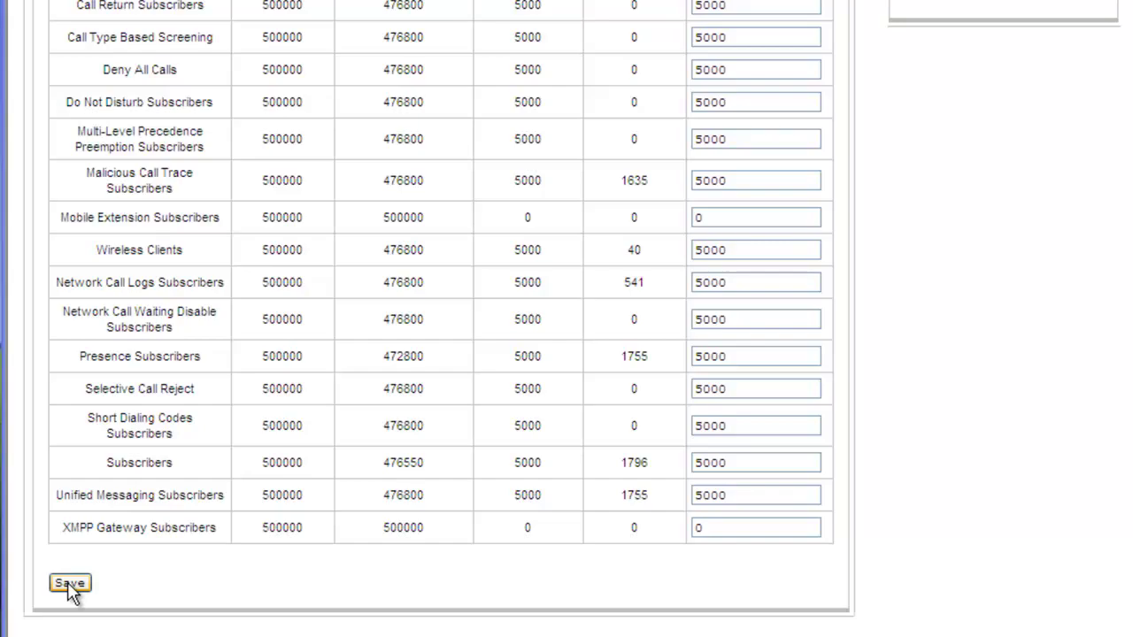
left_click(71, 586)
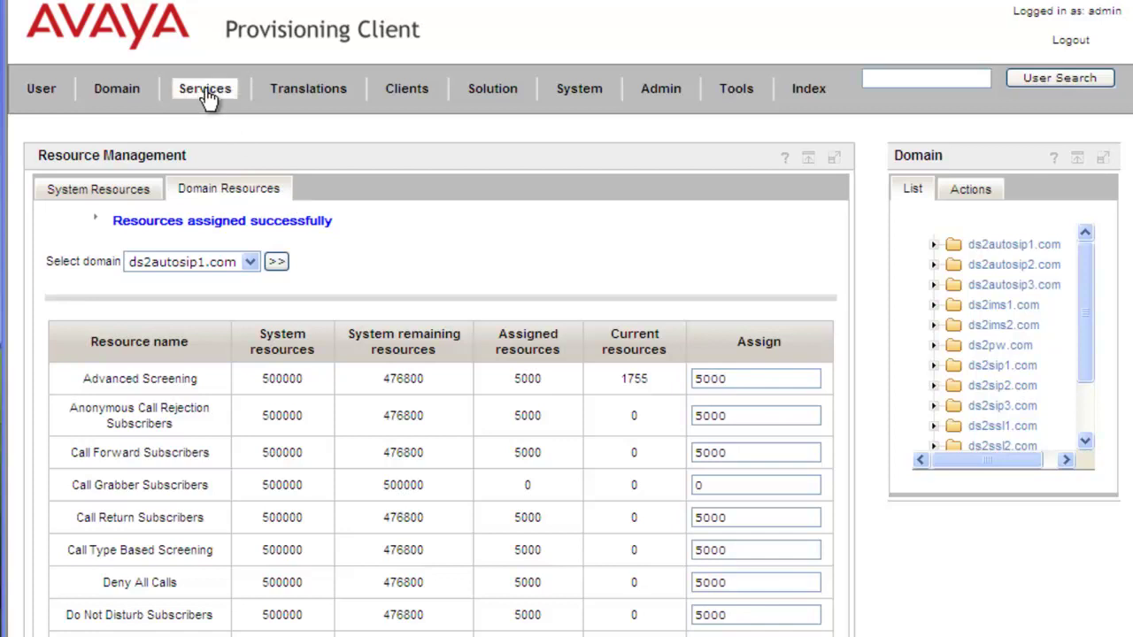
Create profile cfwdvariants_profile_1 with busy and immediate forwarding enabled, and save it.
left_click(207, 96)
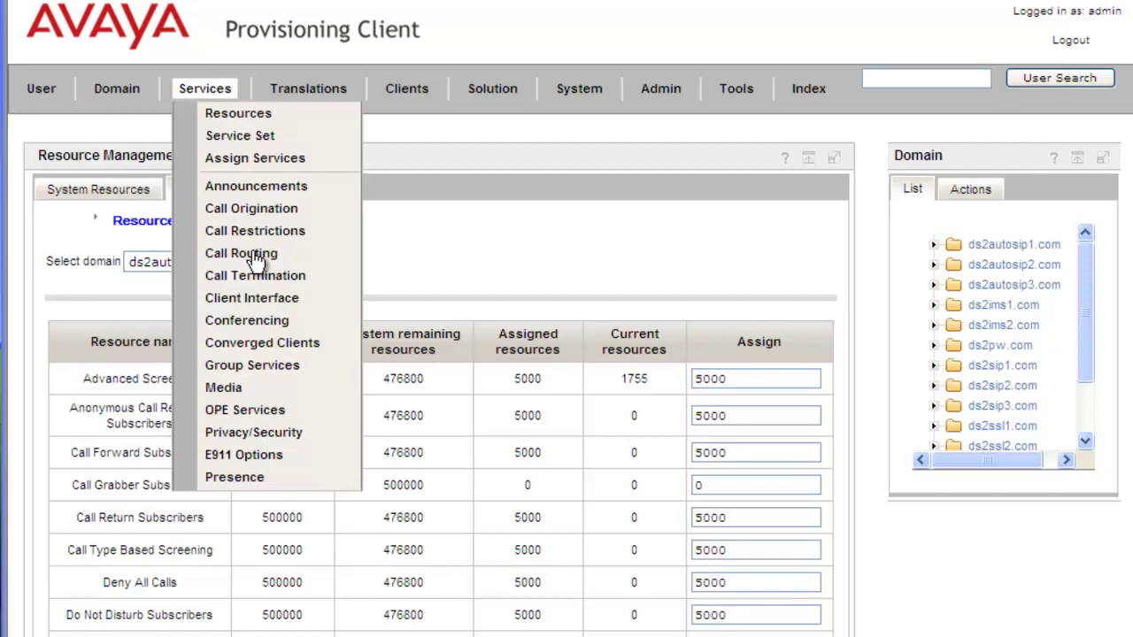
mouse_move(256, 257)
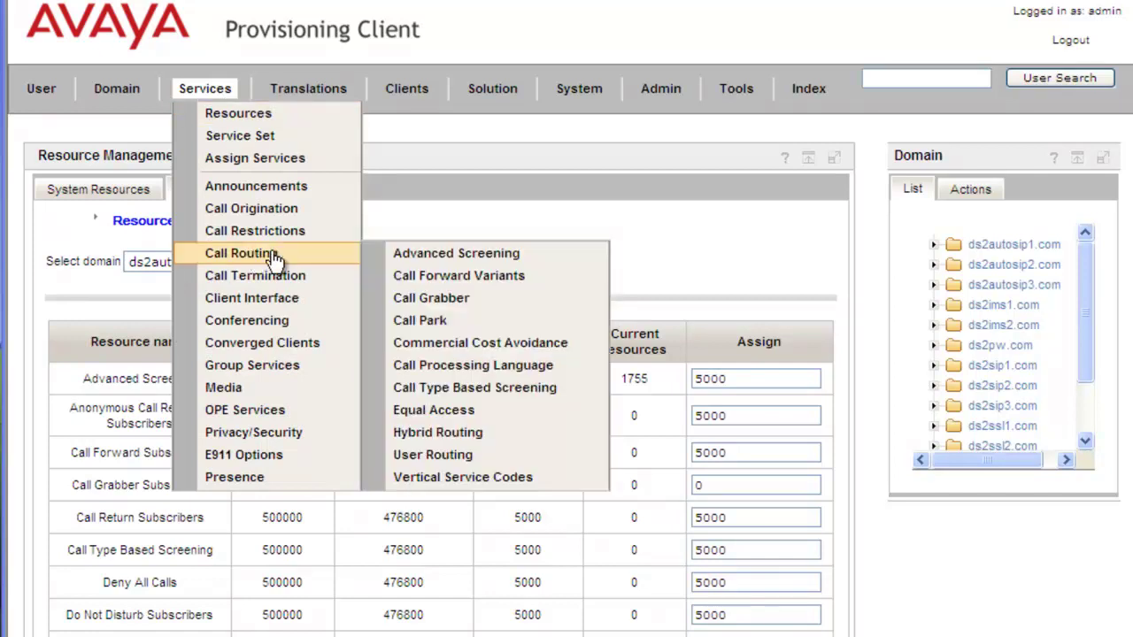
left_click(457, 284)
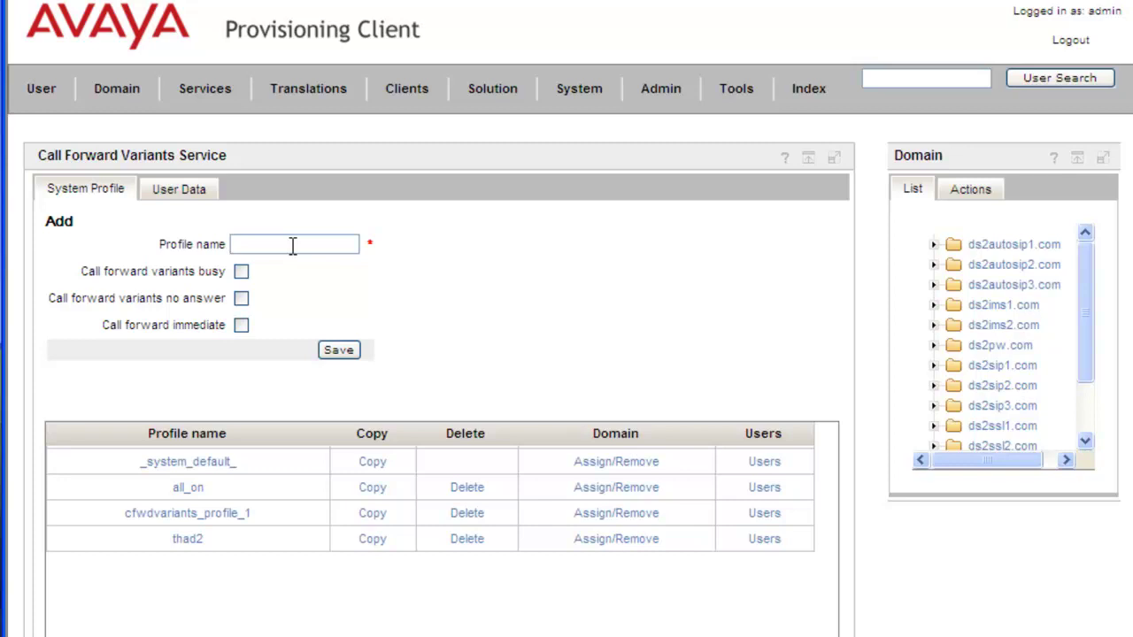
left_click(292, 246)
type("KevinTestingForward")
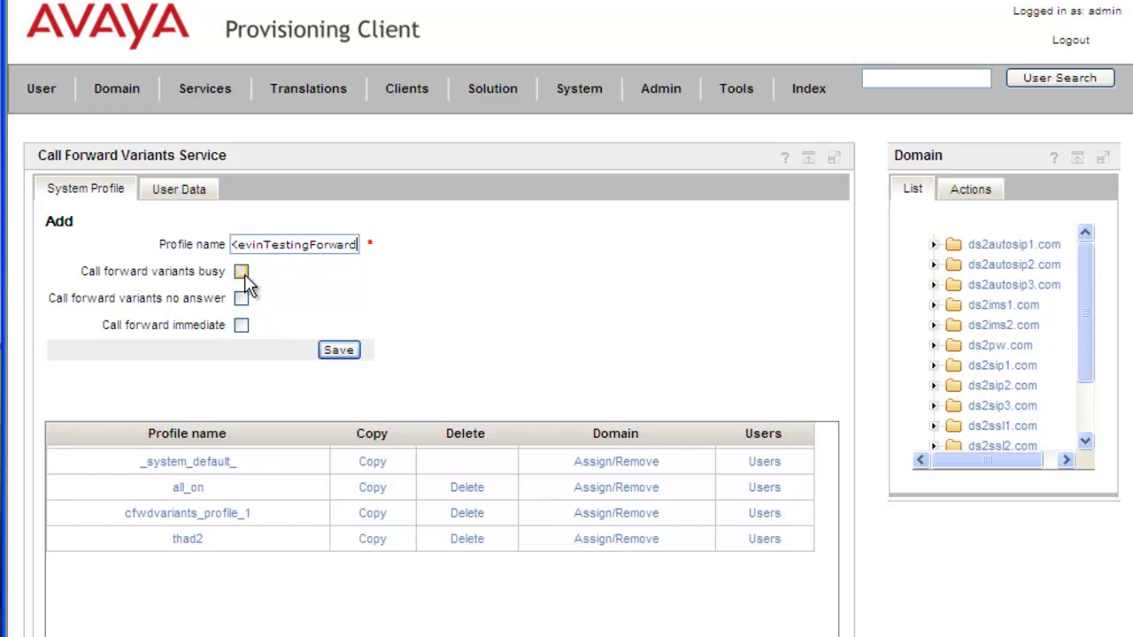
left_click(240, 273)
left_click(242, 326)
left_click(345, 354)
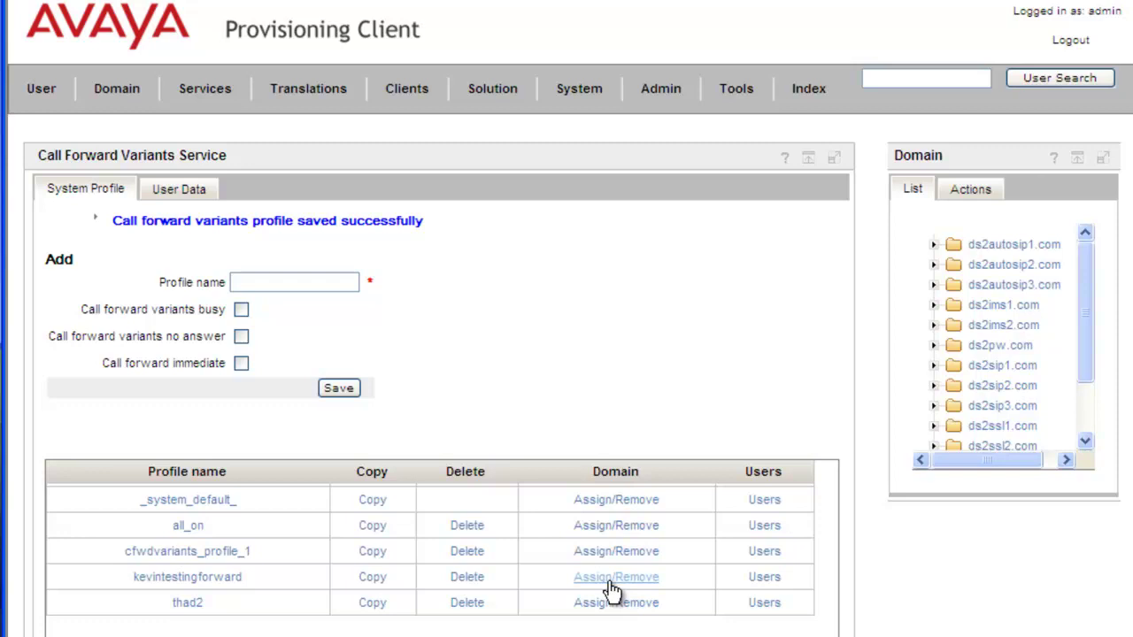
Add ds2autosip1.com to the new forwarding profile's domain list and save it.
left_click(611, 577)
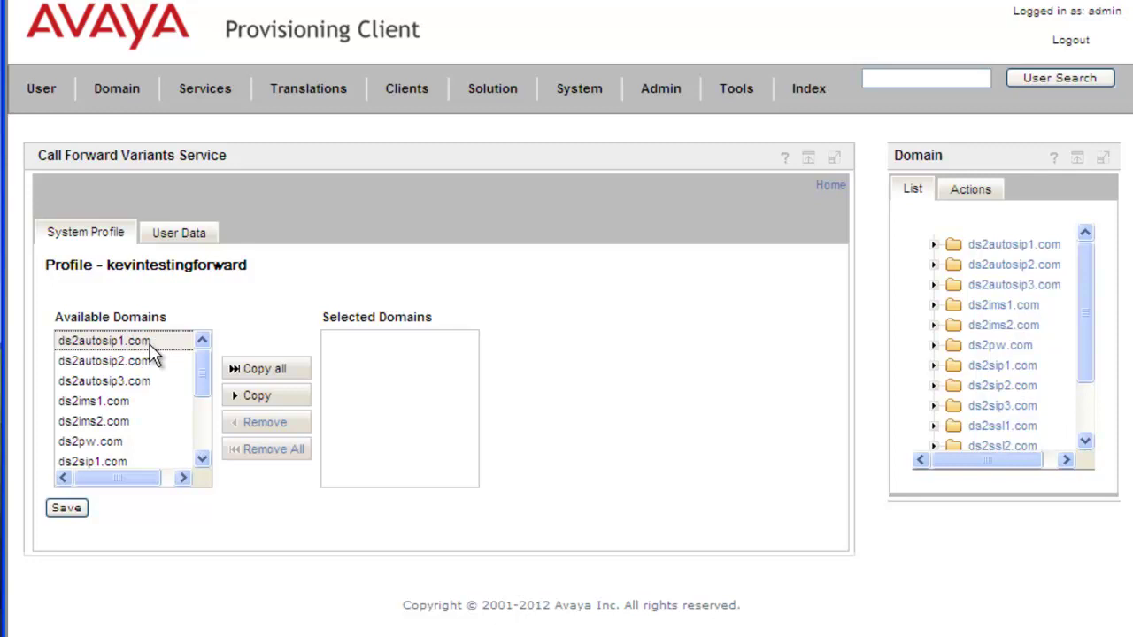
left_click(264, 406)
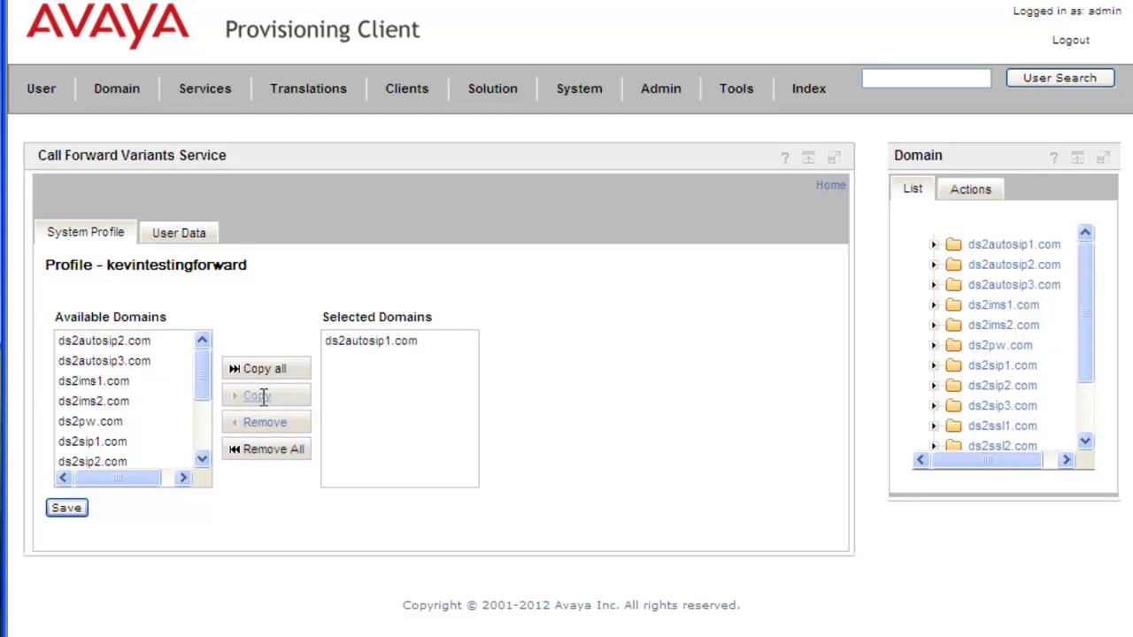
left_click(70, 511)
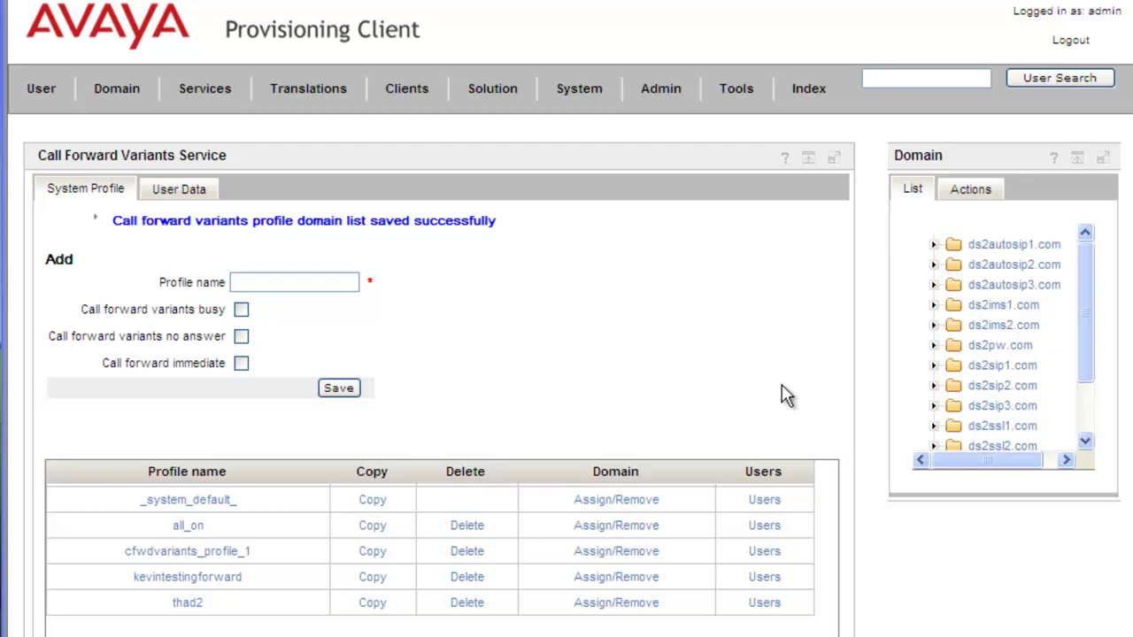
left_click(41, 101)
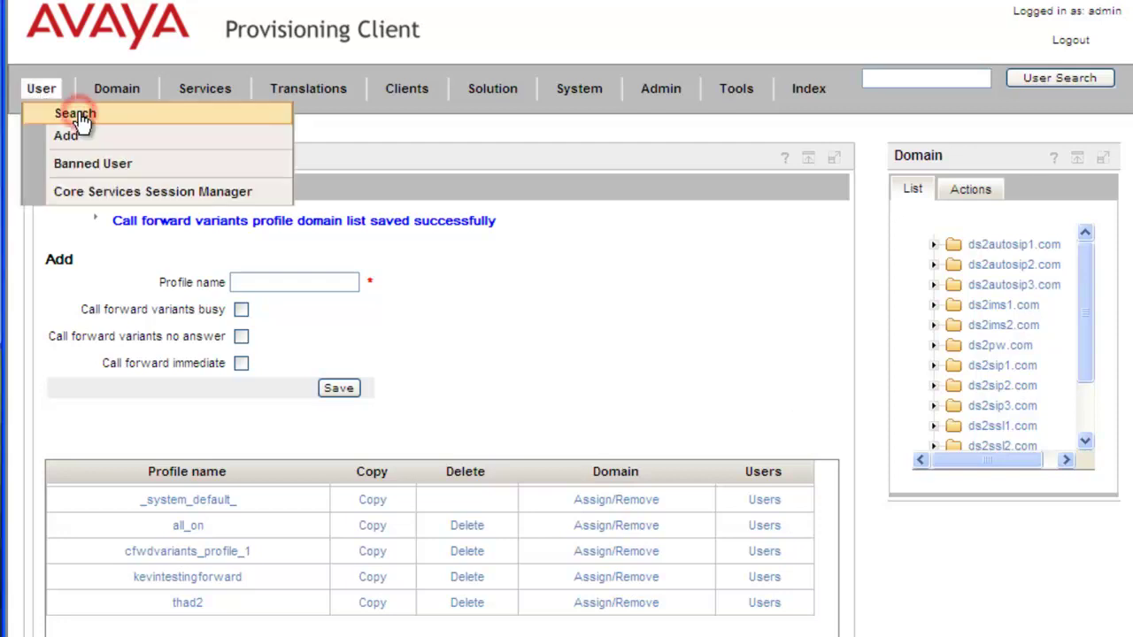
Find user sip1037 in ds2autosip1.com and enable Call Forward Variants among their services.
left_click(75, 115)
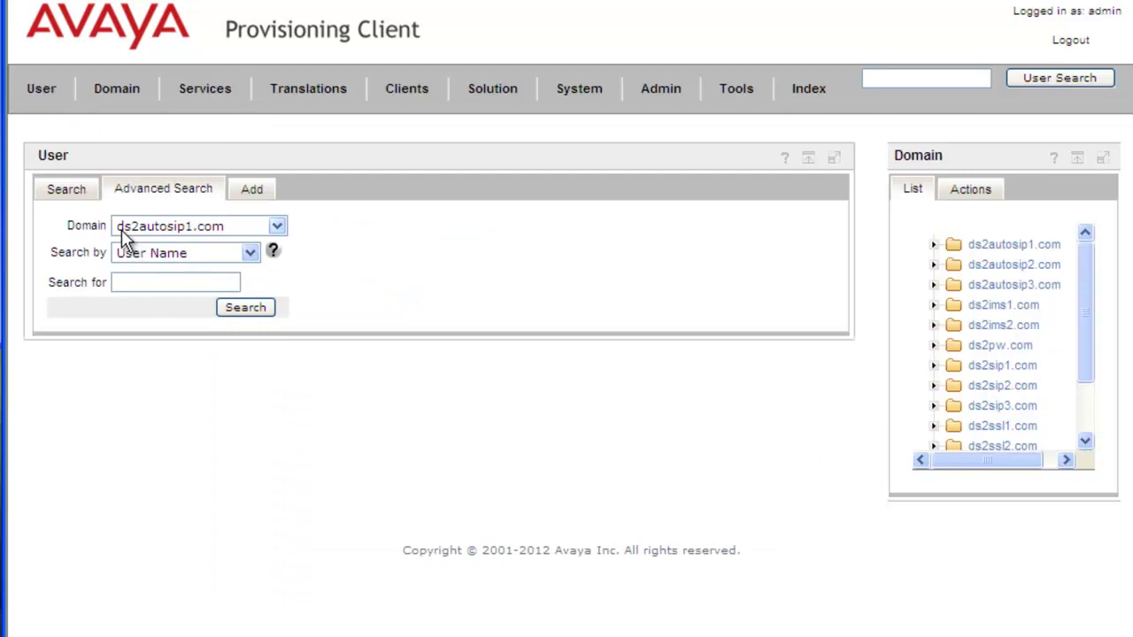
left_click(259, 310)
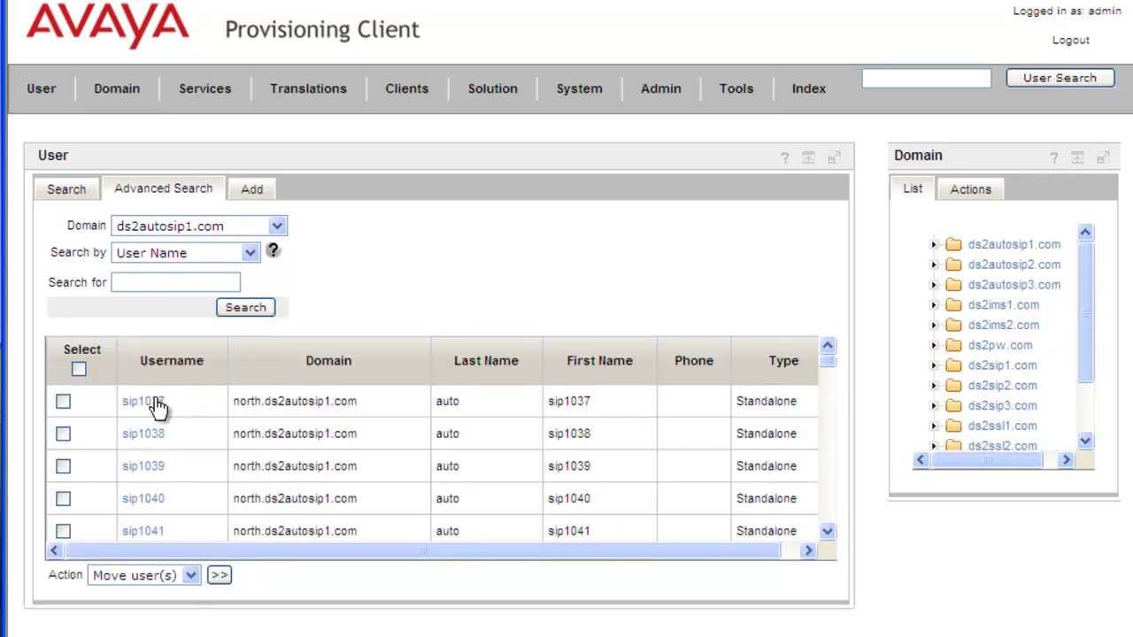
left_click(154, 409)
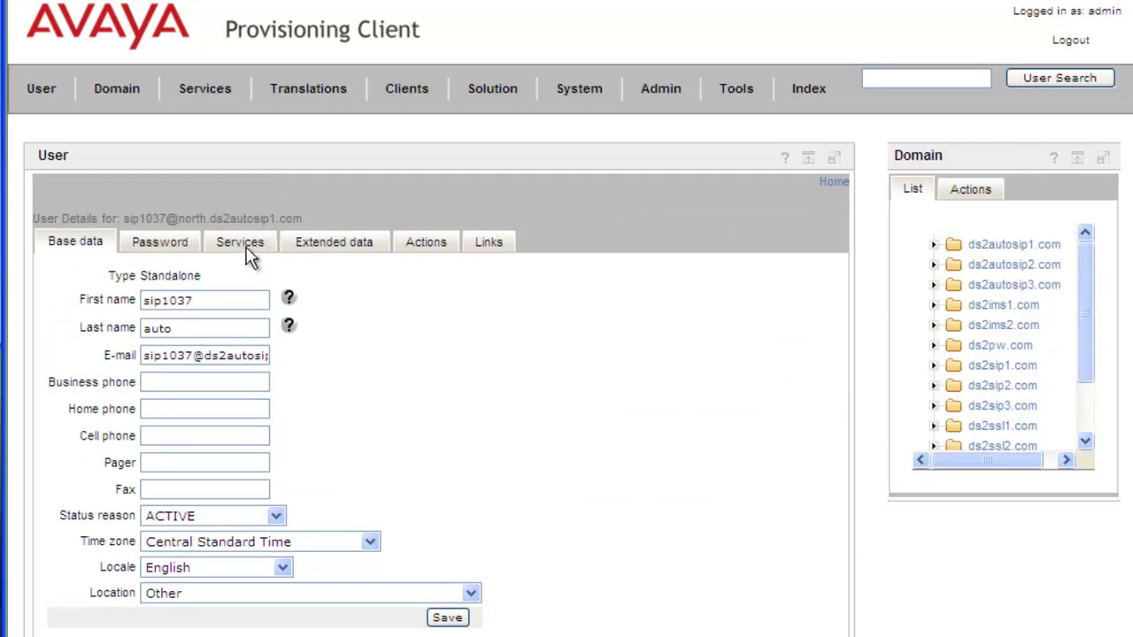
left_click(249, 251)
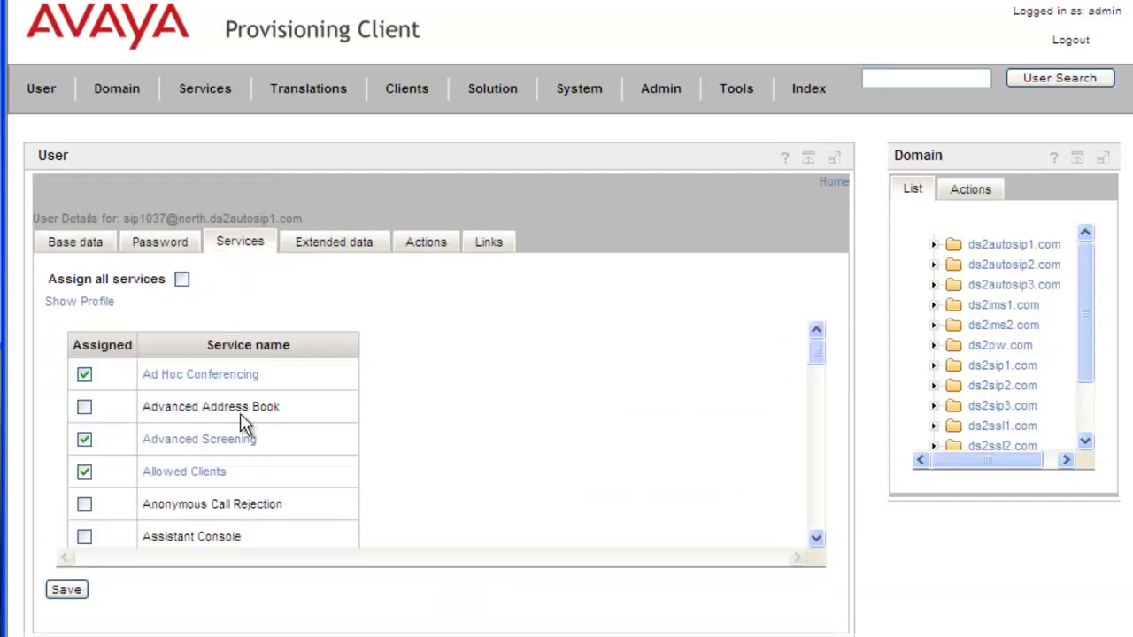
scroll(248, 435, "down", 5)
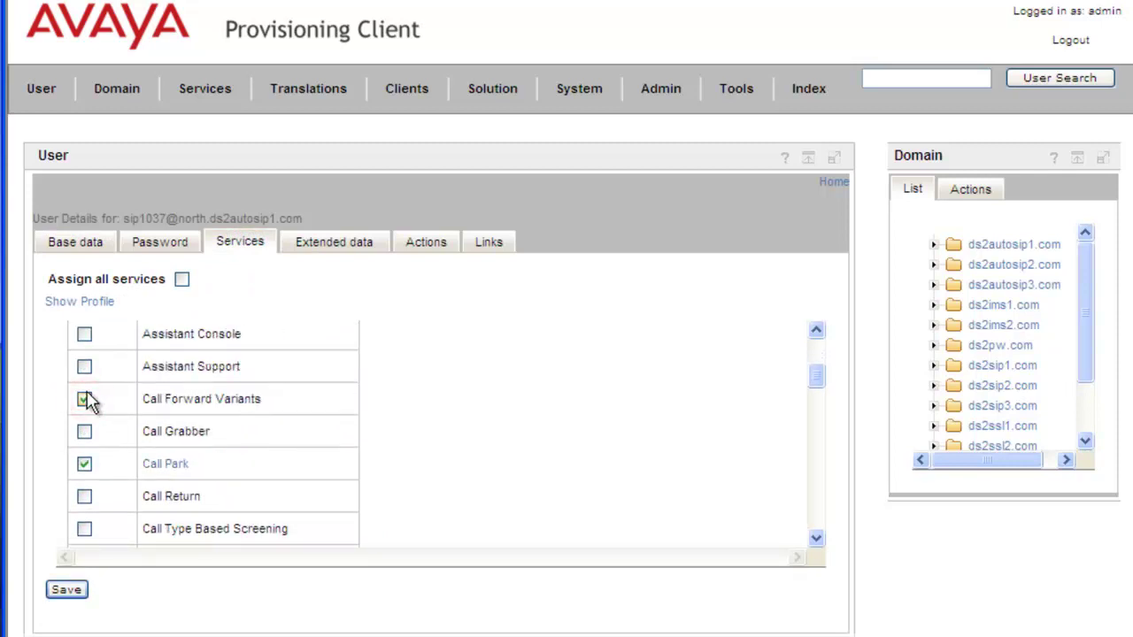
left_click(85, 400)
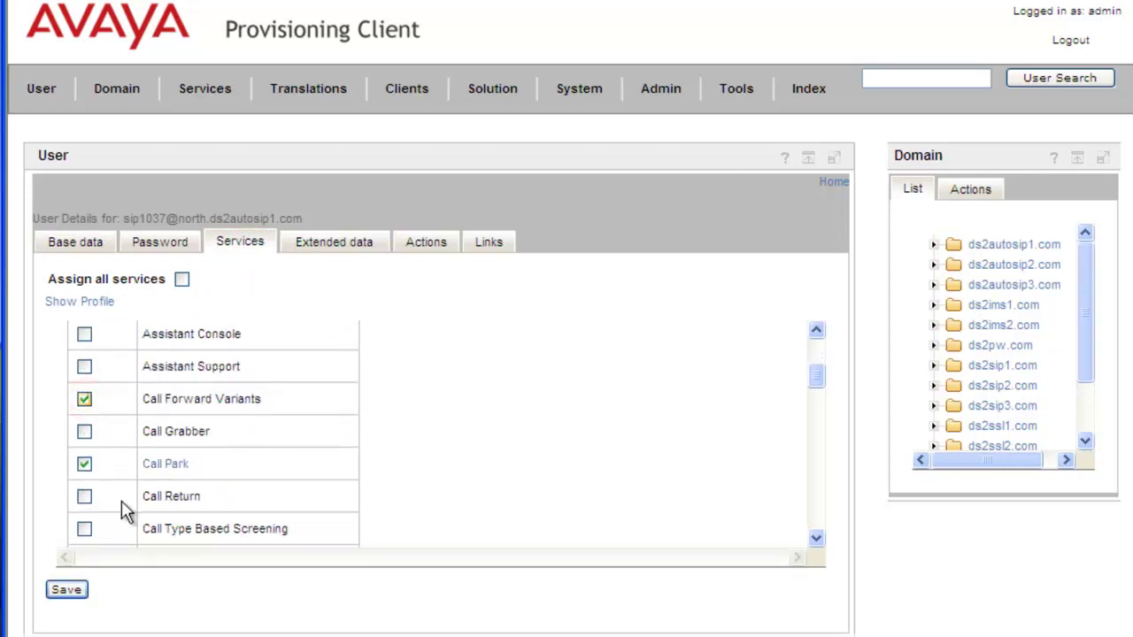
left_click(71, 593)
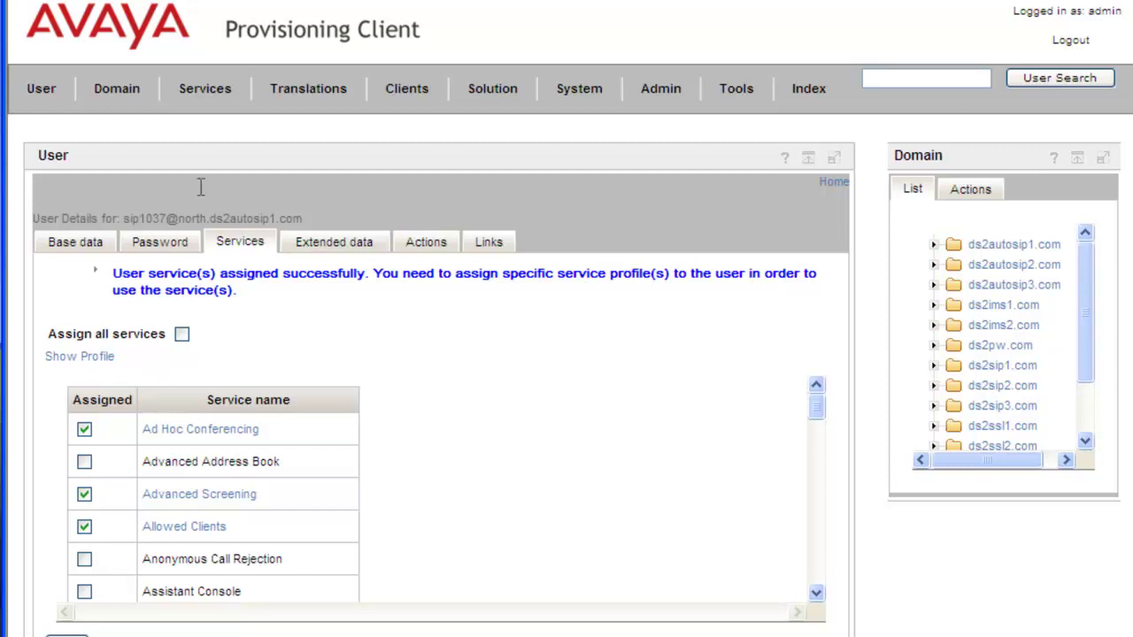
In Call Forward Variants User Data, give user sip1037 the kevintestingforward profile and save.
left_click(216, 95)
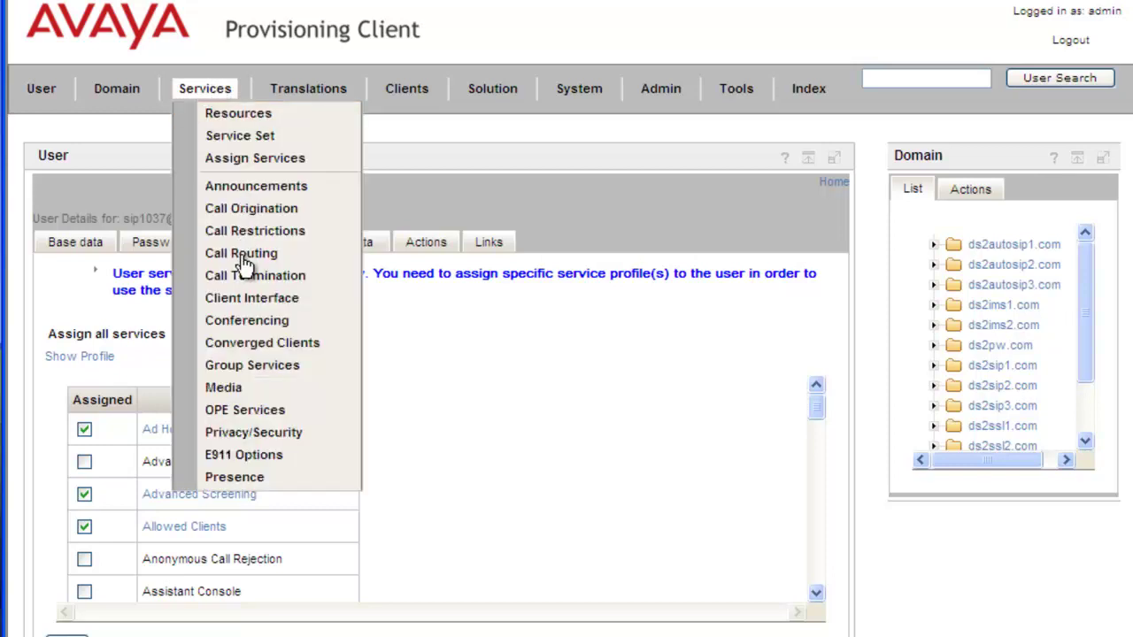
mouse_move(244, 263)
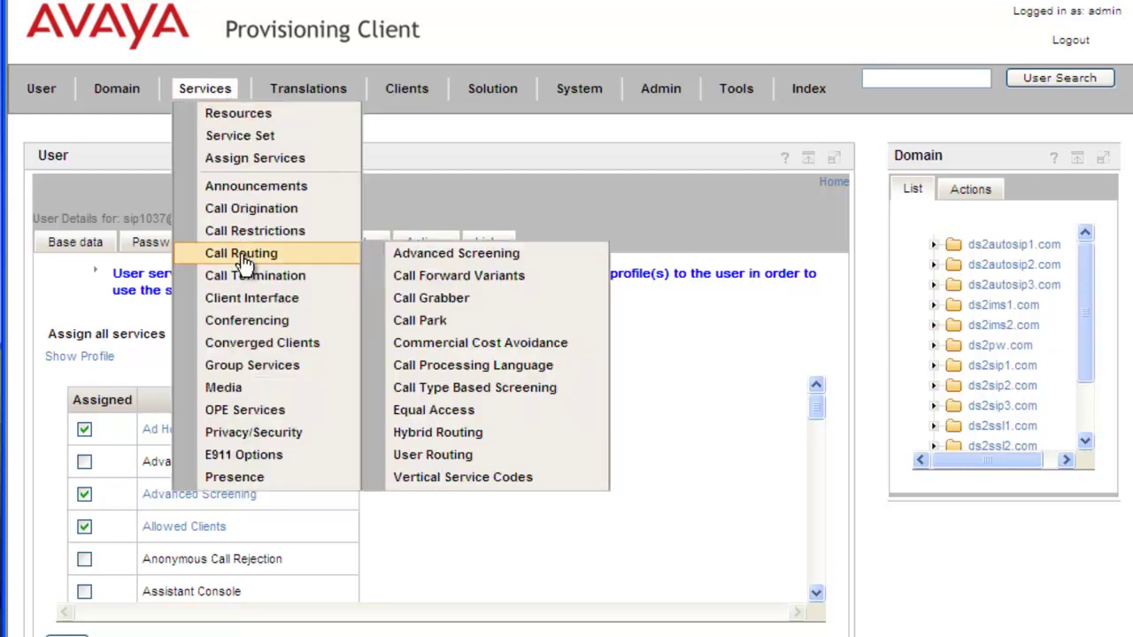
left_click(493, 281)
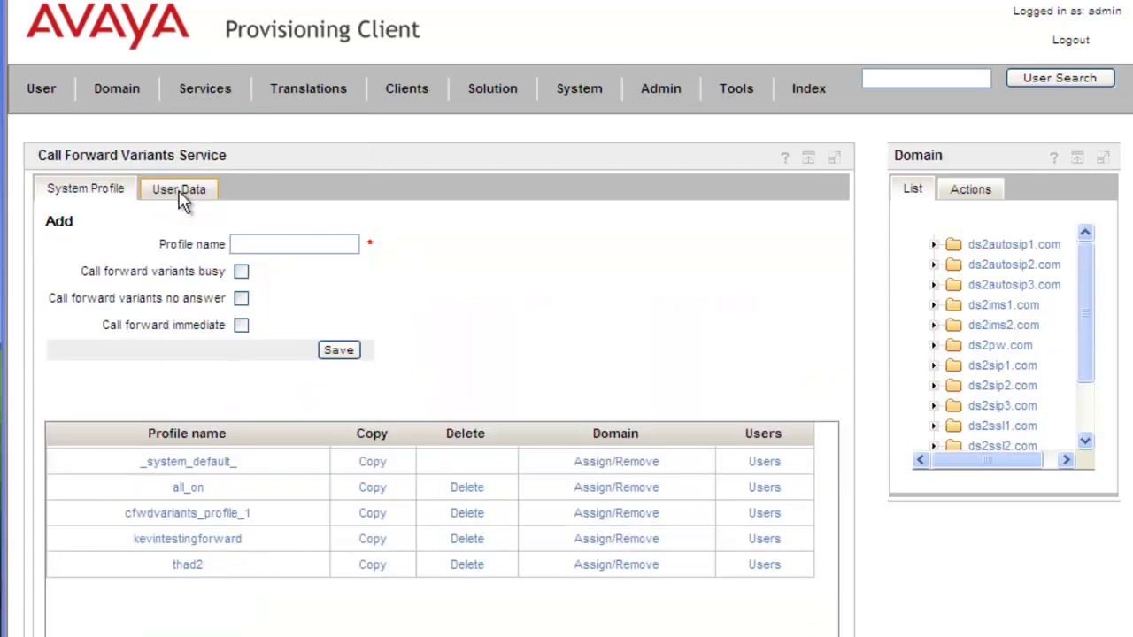
left_click(179, 193)
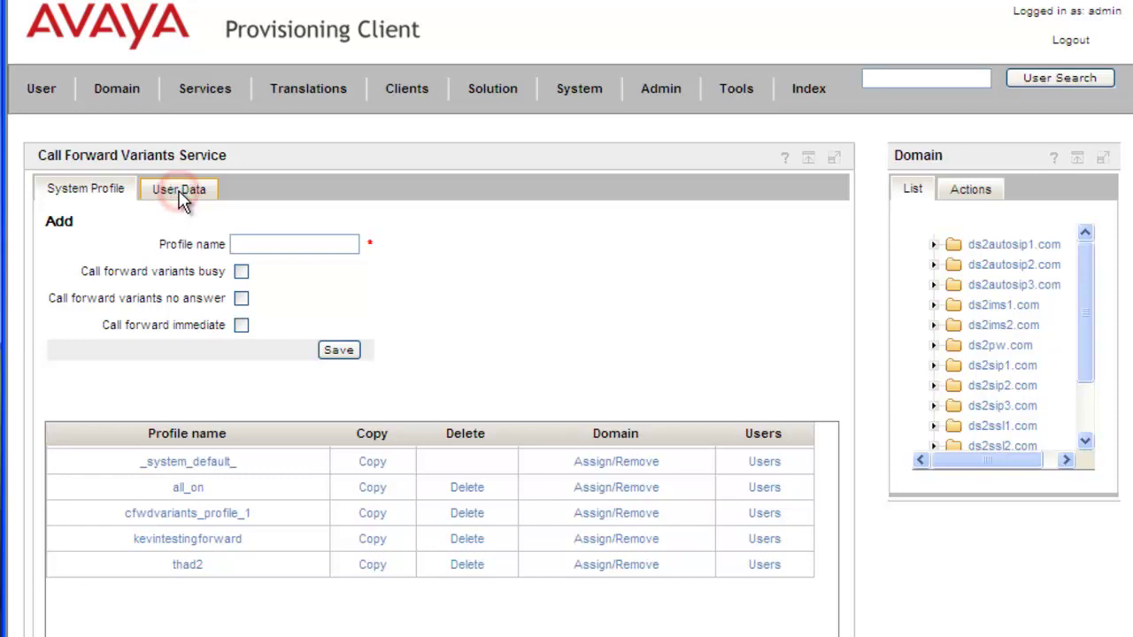
left_click(215, 228)
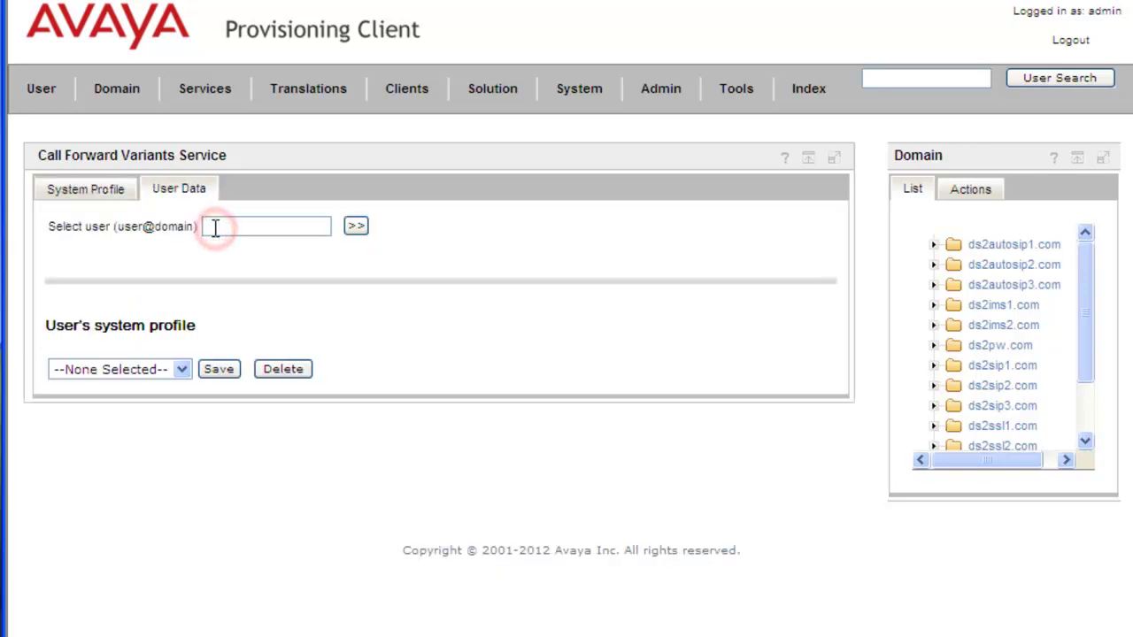
key("ctrl+v")
left_click(355, 227)
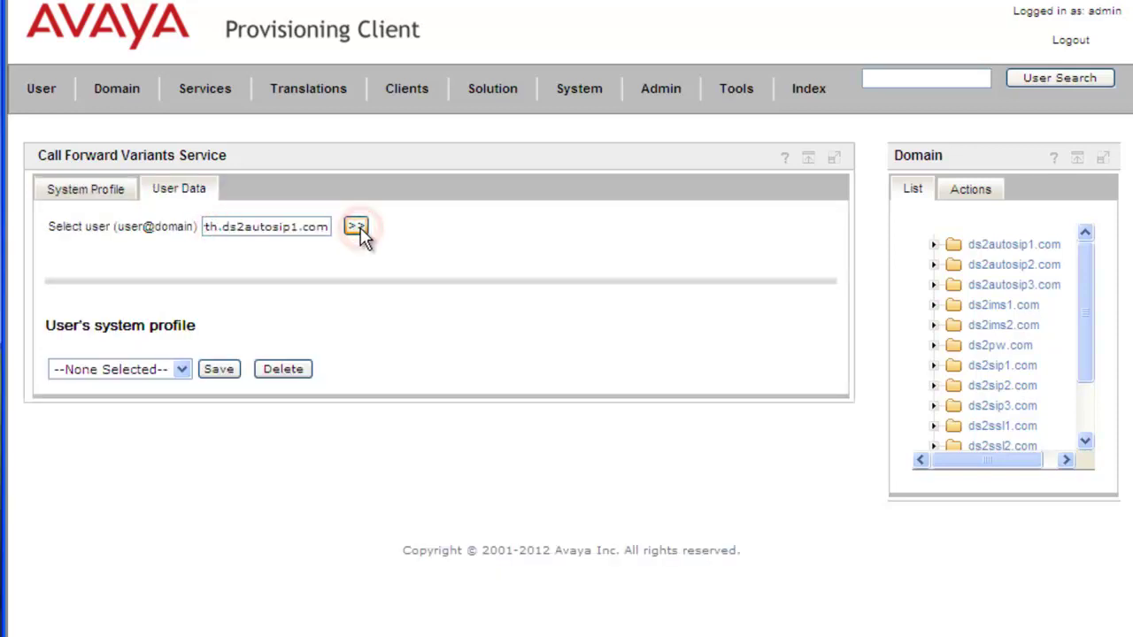
left_click(194, 369)
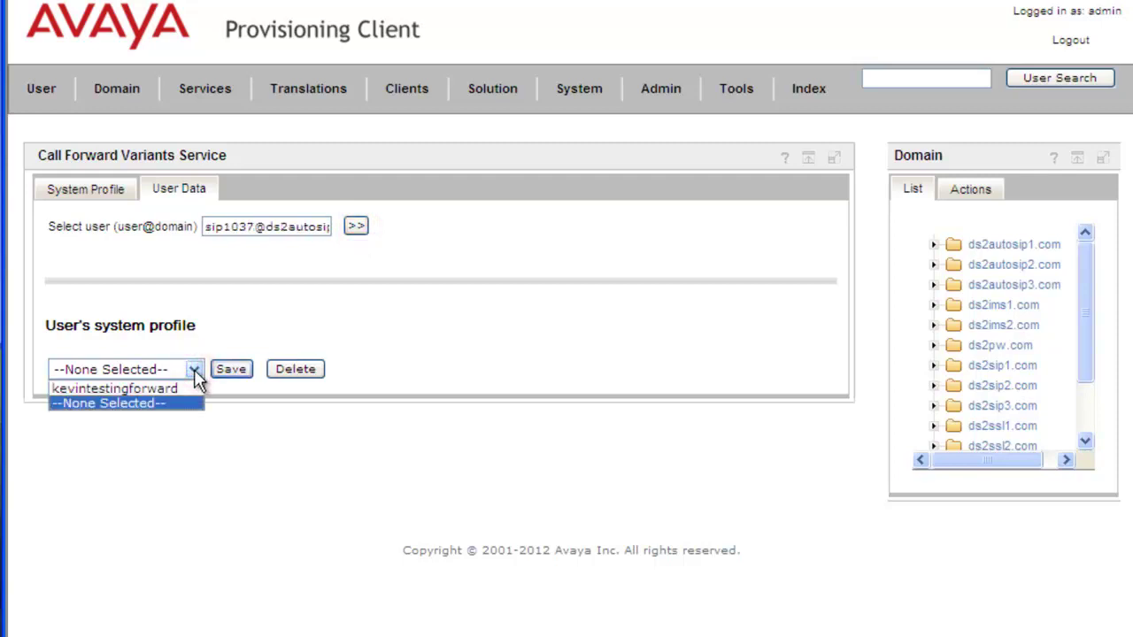
left_click(168, 390)
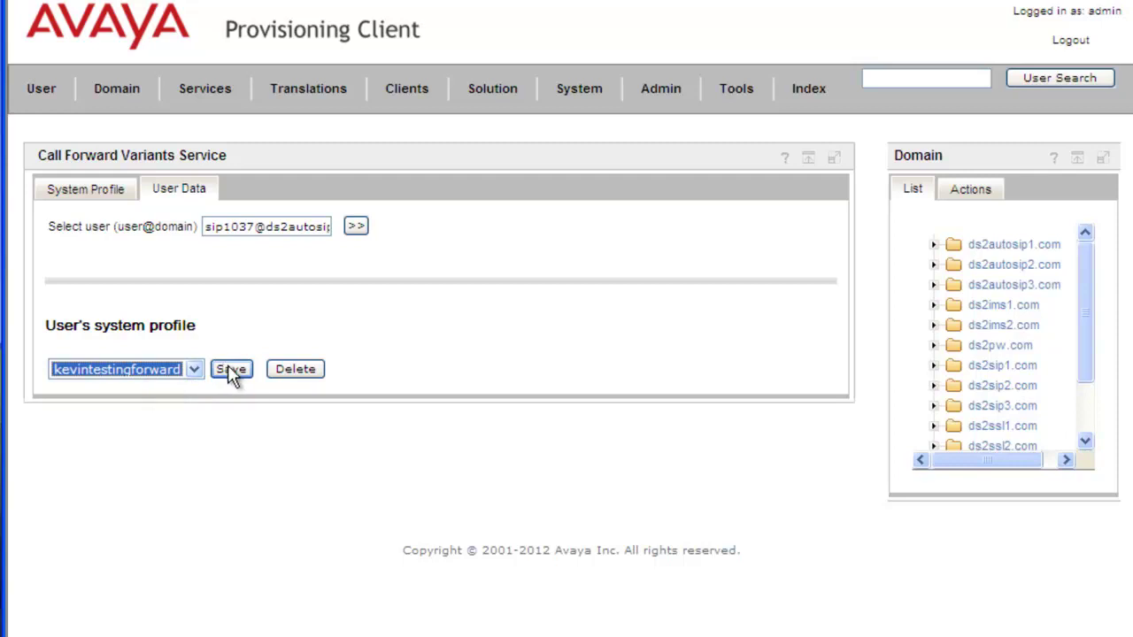
left_click(230, 370)
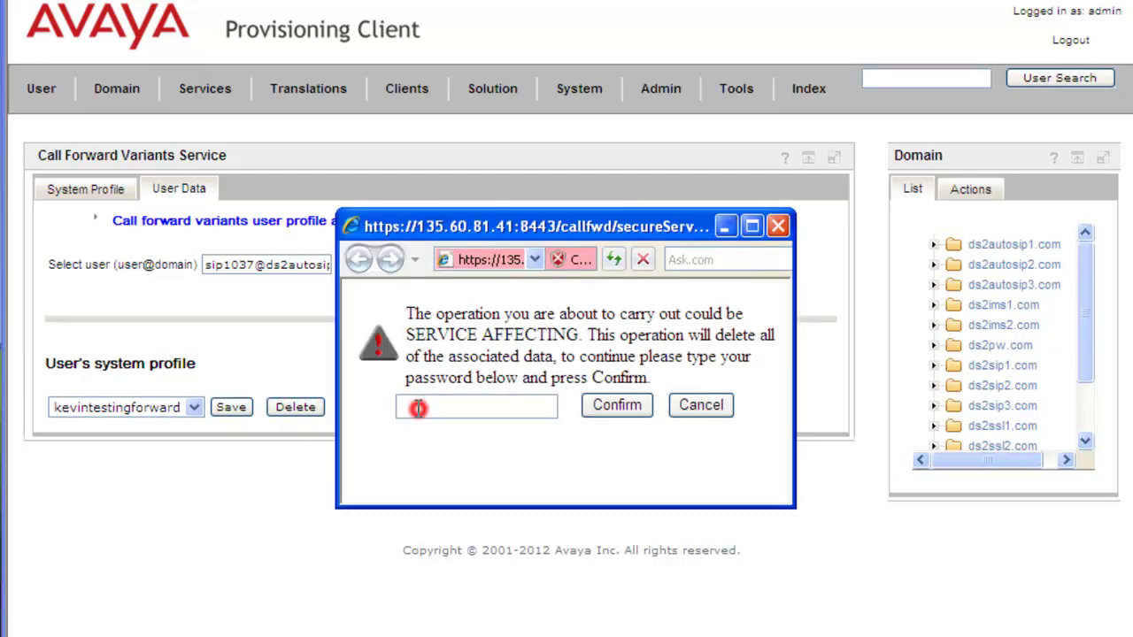
Confirm unassigning sip1037's forwarding profile by entering the account password.
left_click(418, 408)
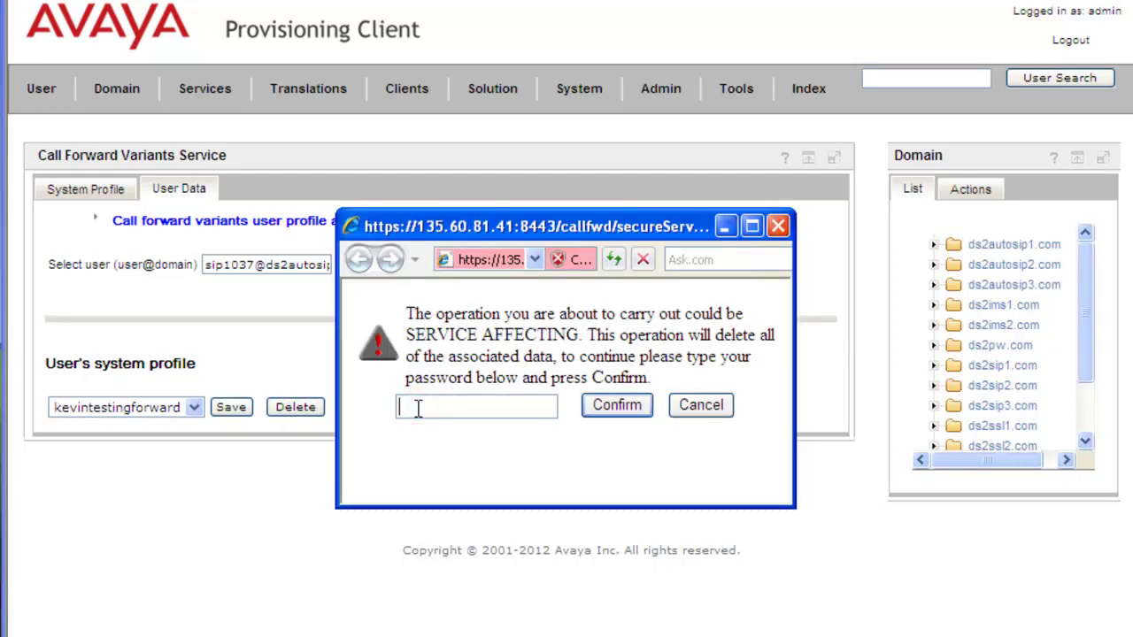
type("admin")
left_click(639, 416)
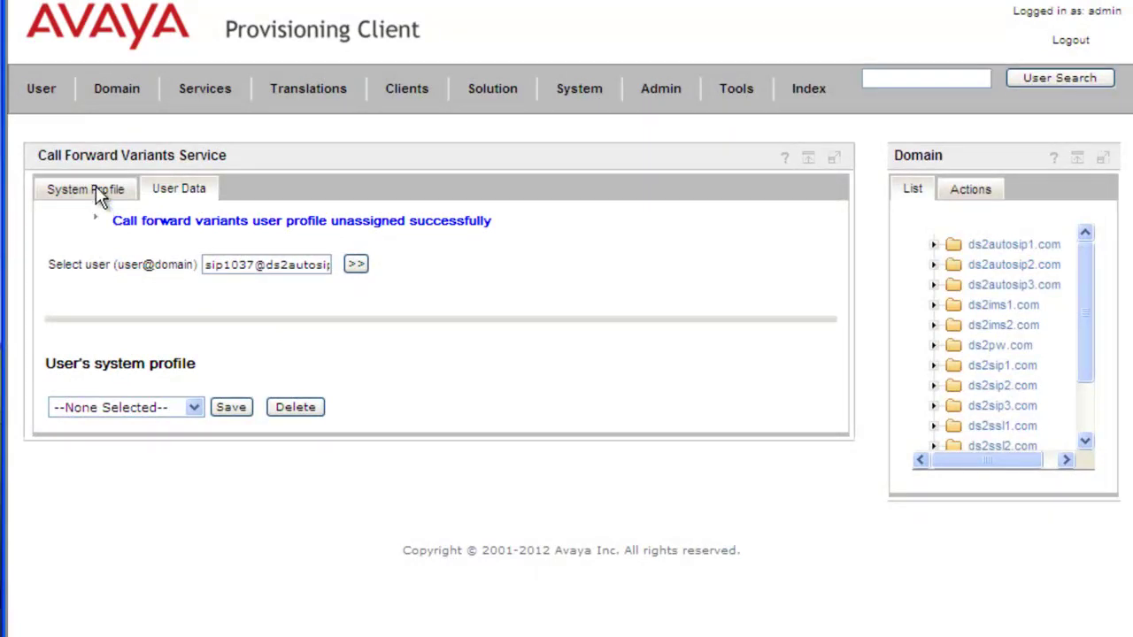
Take ds2autosip1.com off kevintestingforward's domain list and save the change.
left_click(96, 188)
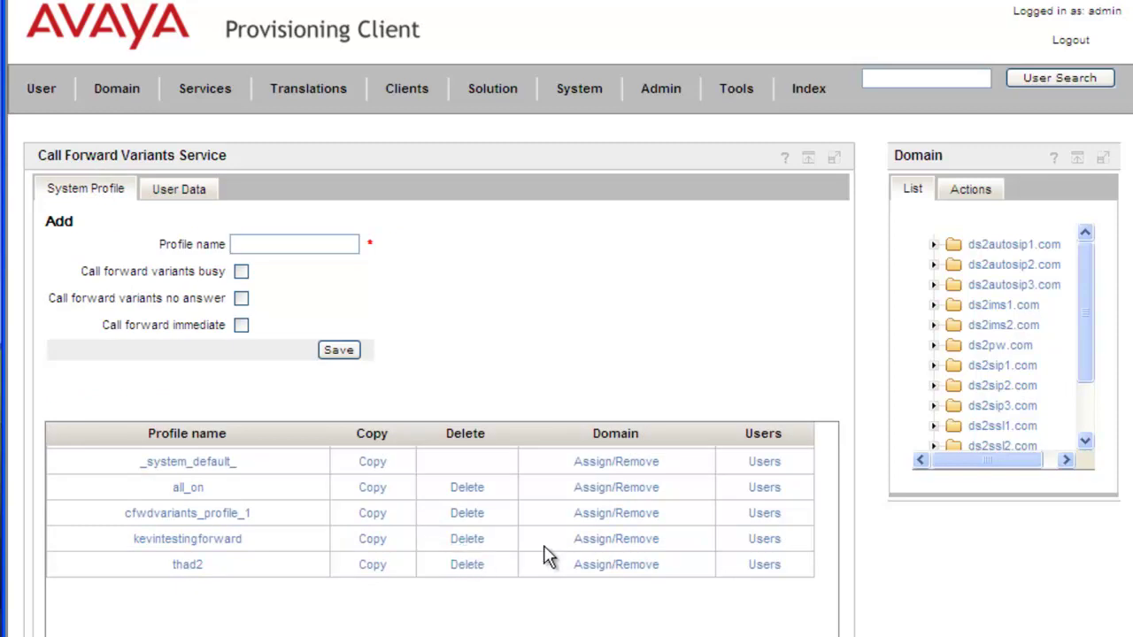
left_click(612, 545)
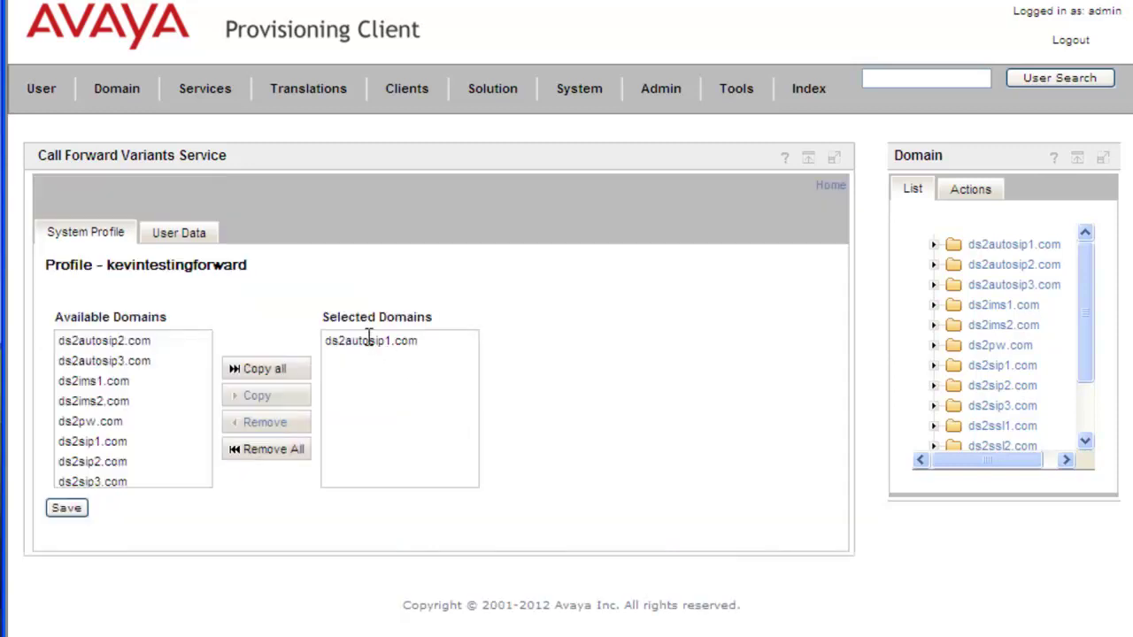
left_click(367, 342)
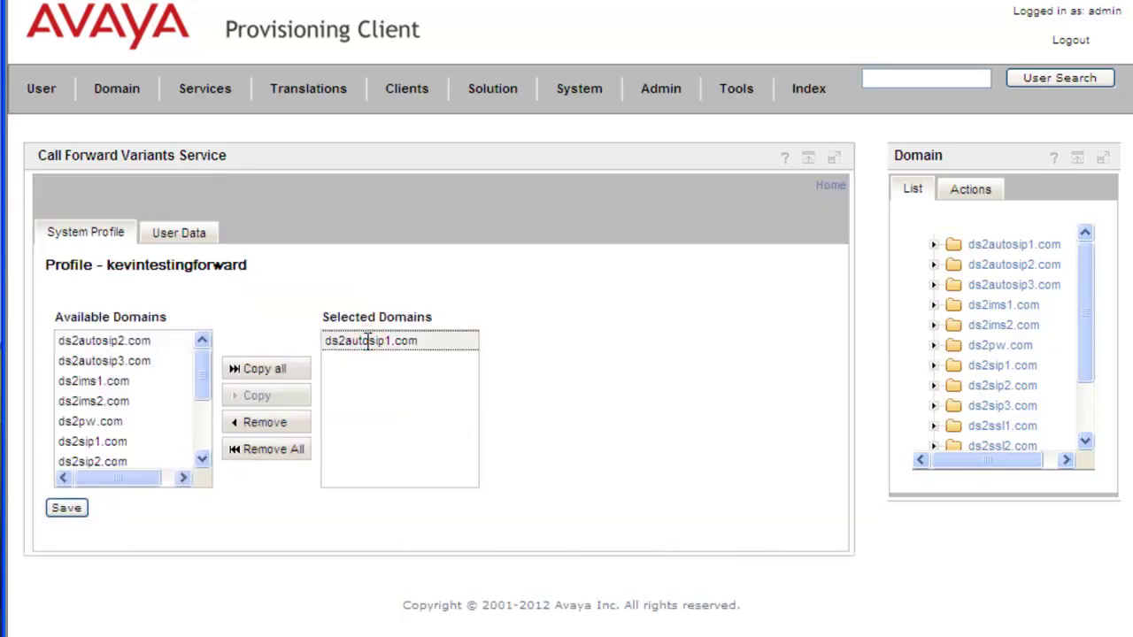
left_click(265, 430)
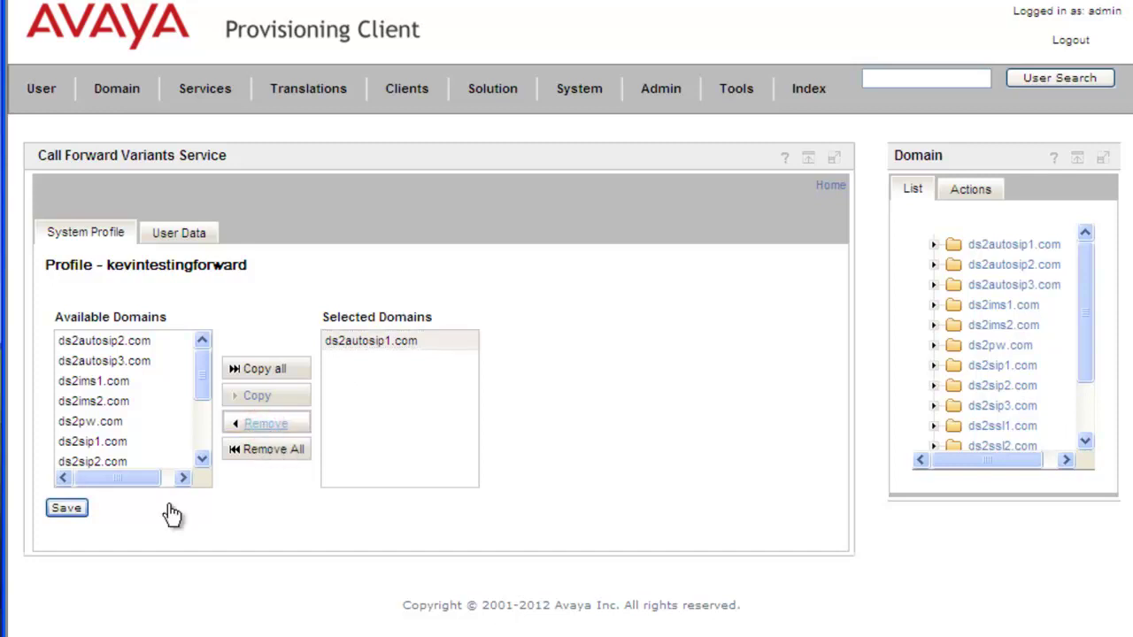
left_click(68, 512)
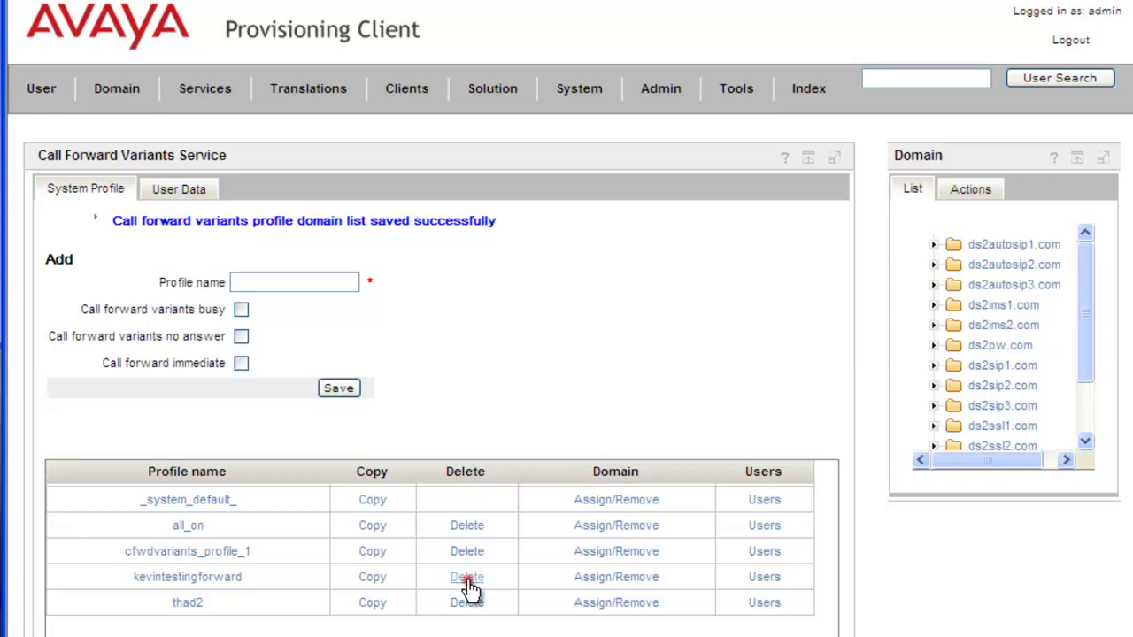
Delete the kevintestingforward profile, confirming with the account password.
left_click(468, 581)
left_click(435, 405)
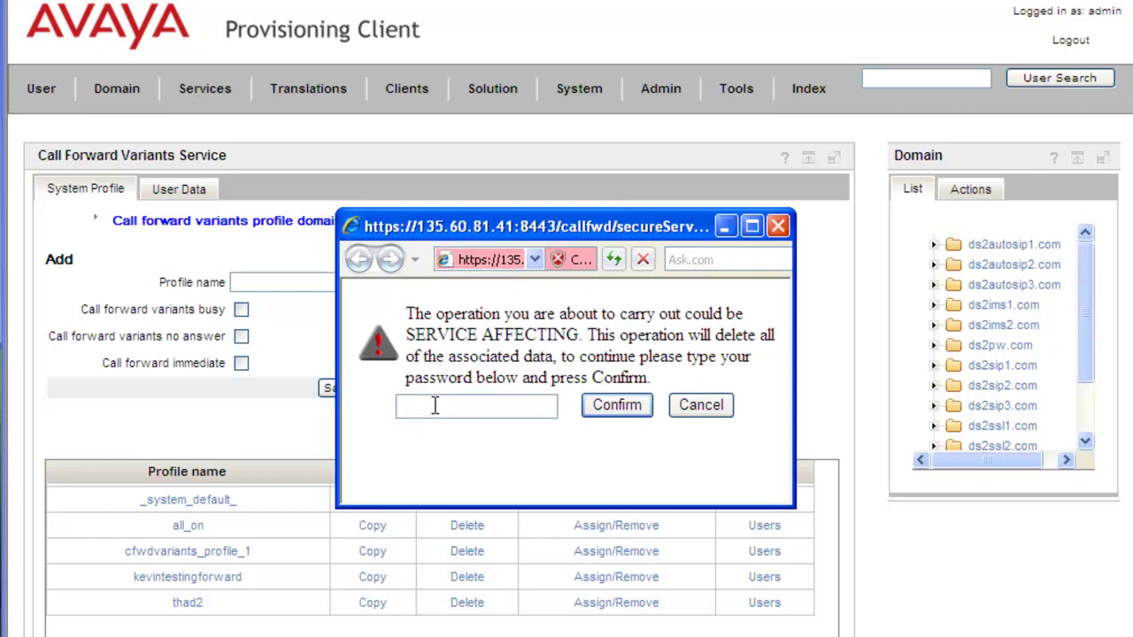
type("admin")
left_click(608, 407)
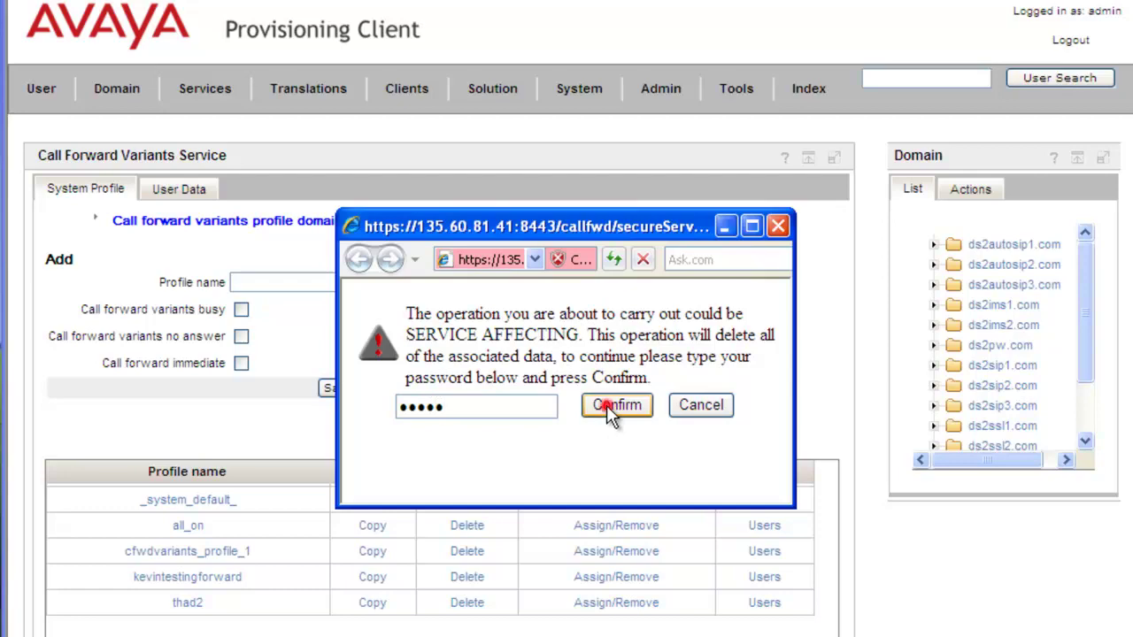